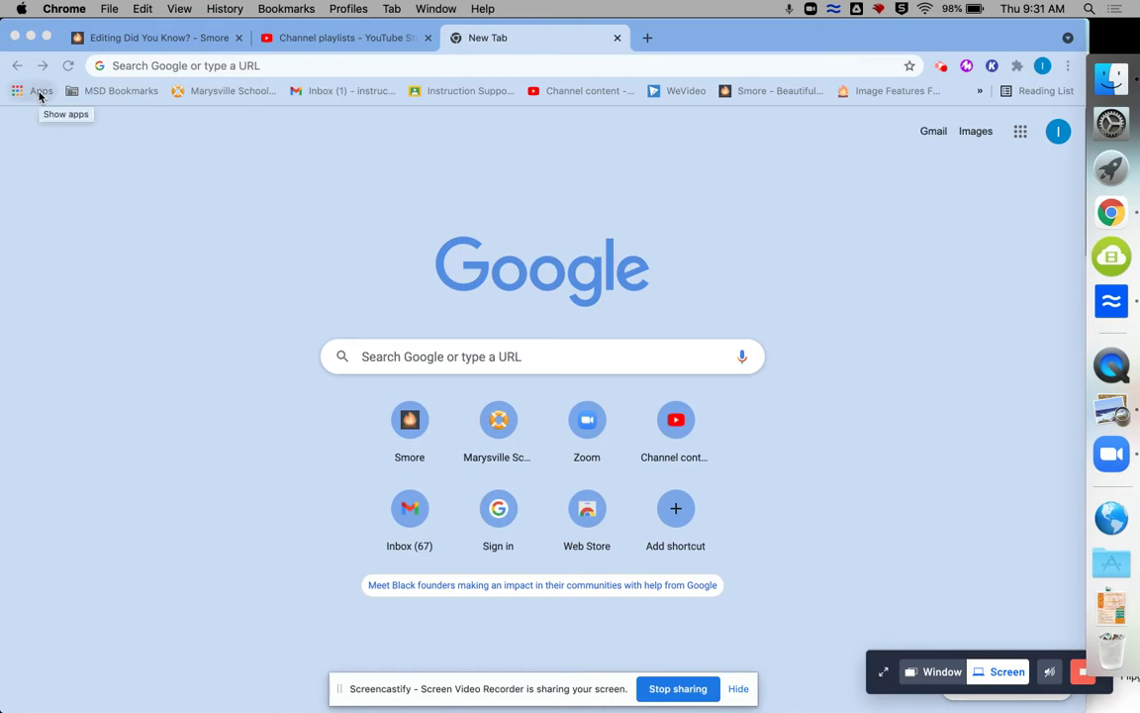
Step: Open Google Sheets and create a new blank spreadsheet
click(1023, 139)
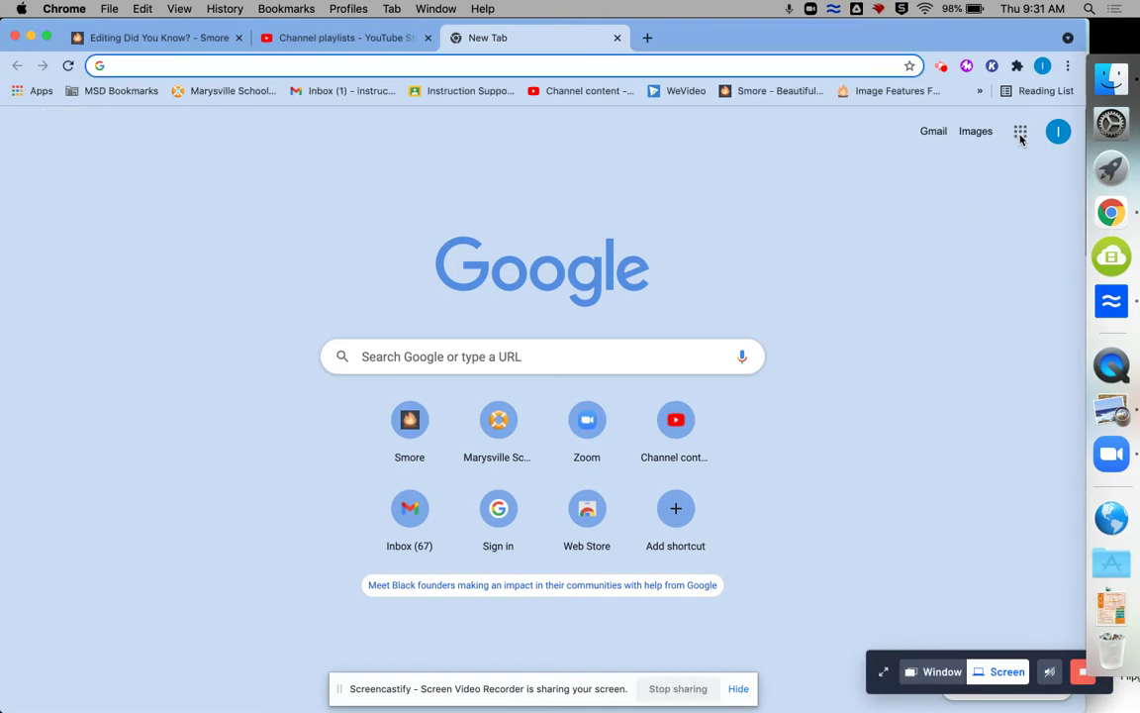
click(1021, 135)
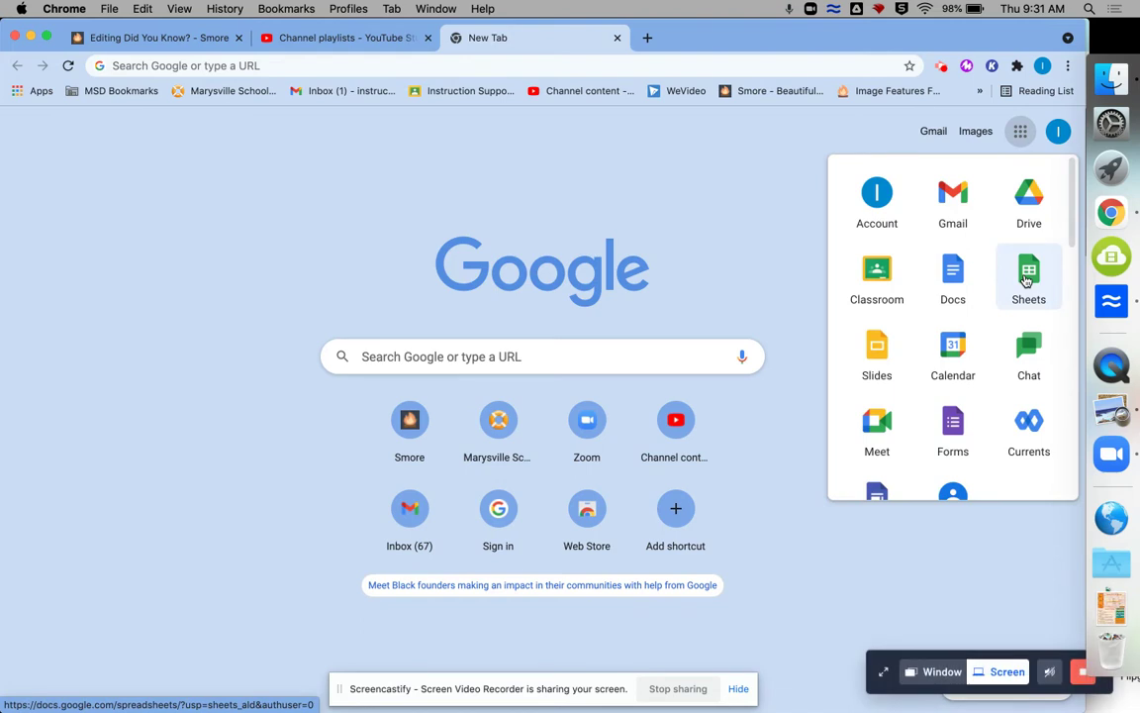
click(1027, 281)
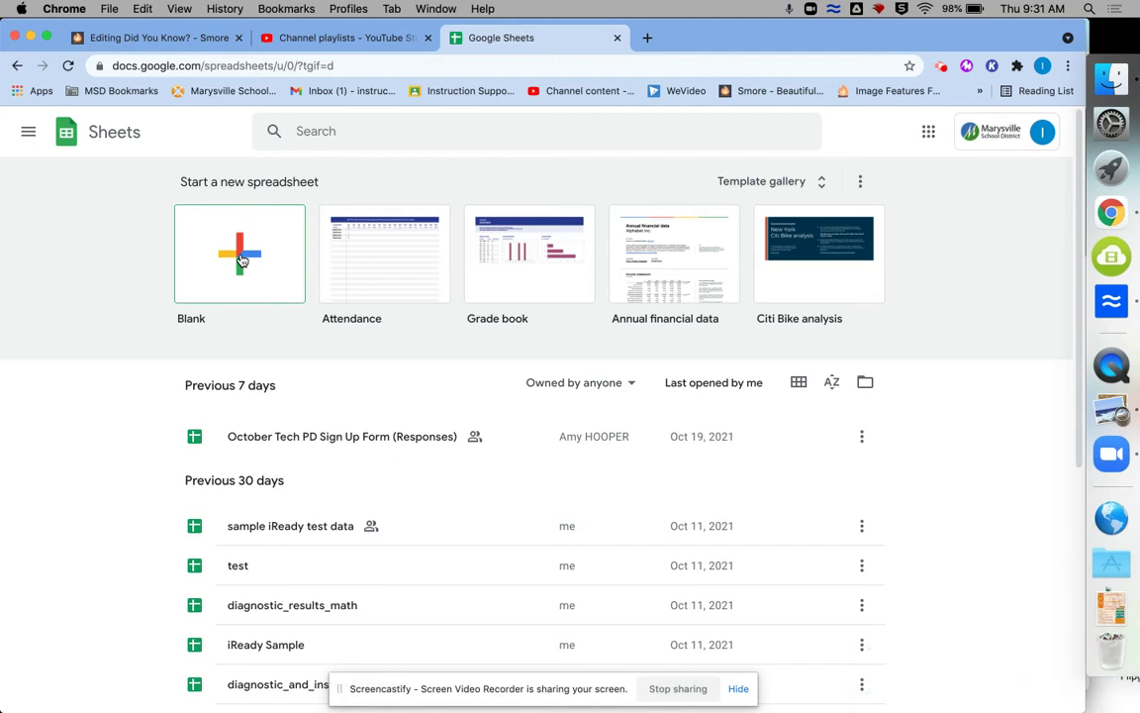
click(240, 259)
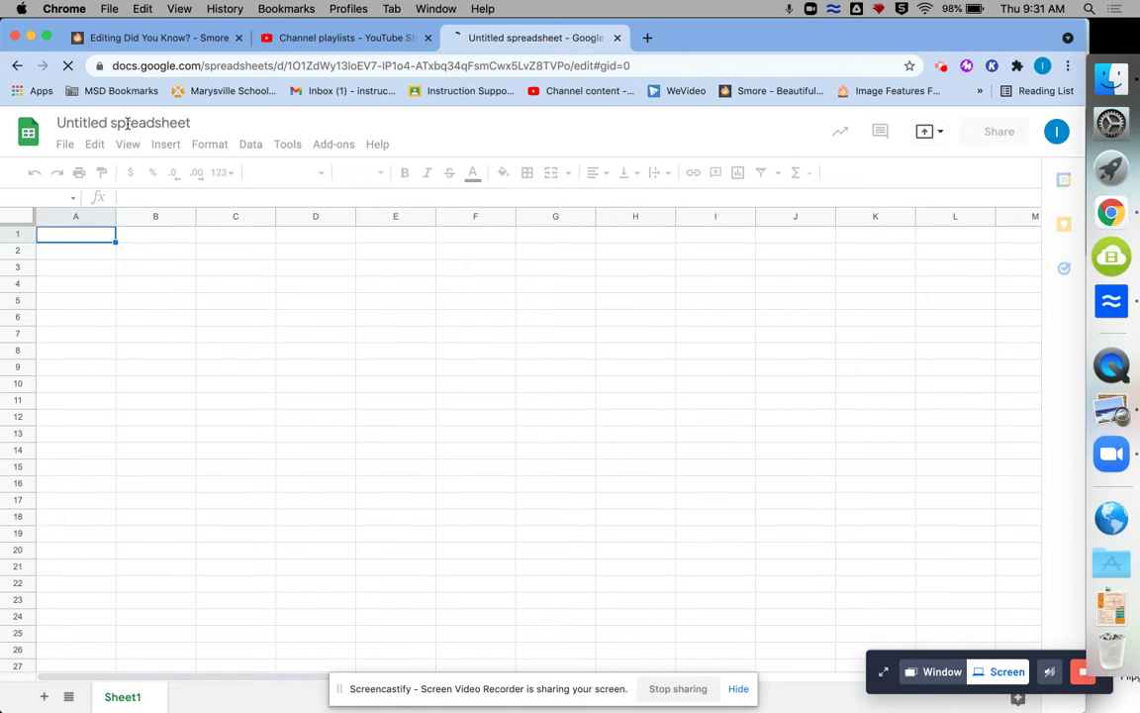
Step: Rename the spreadsheet as Conferences 2021
click(124, 123)
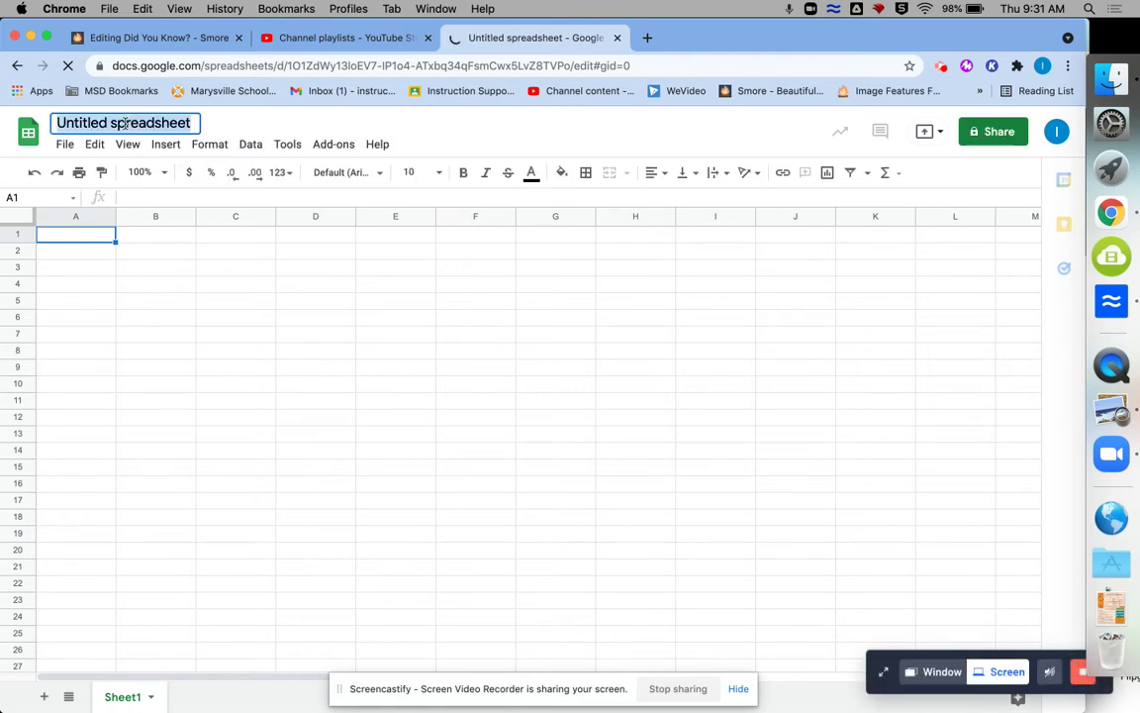
text(Co)
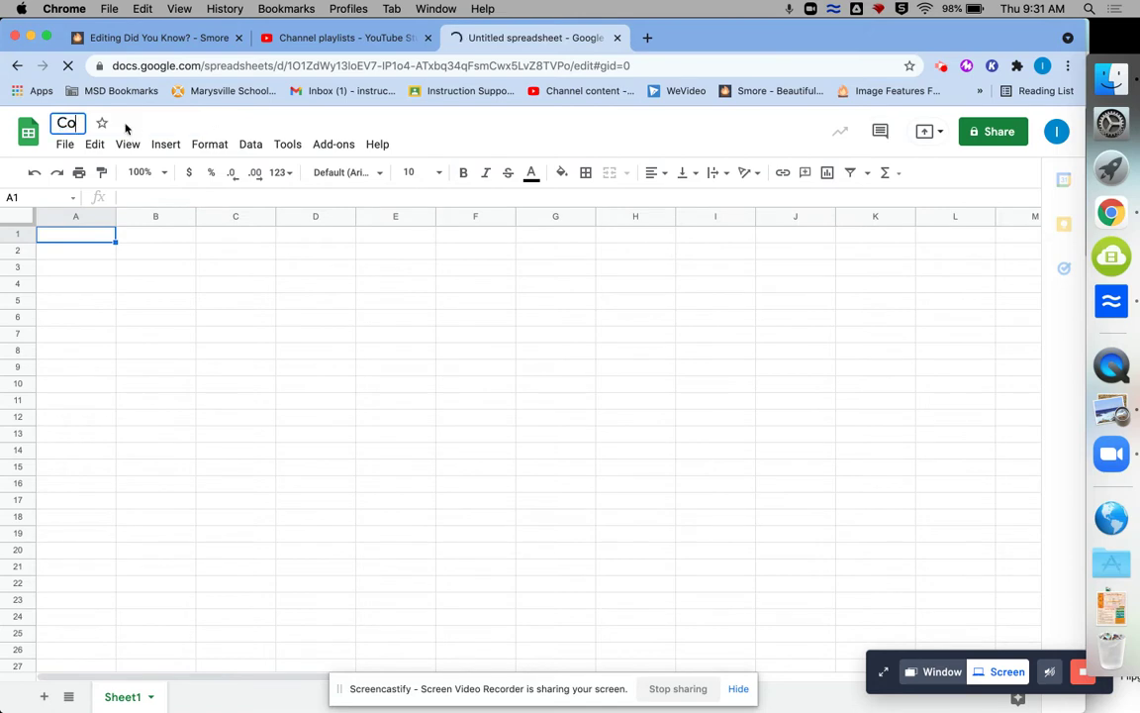
text(nferences 2021)
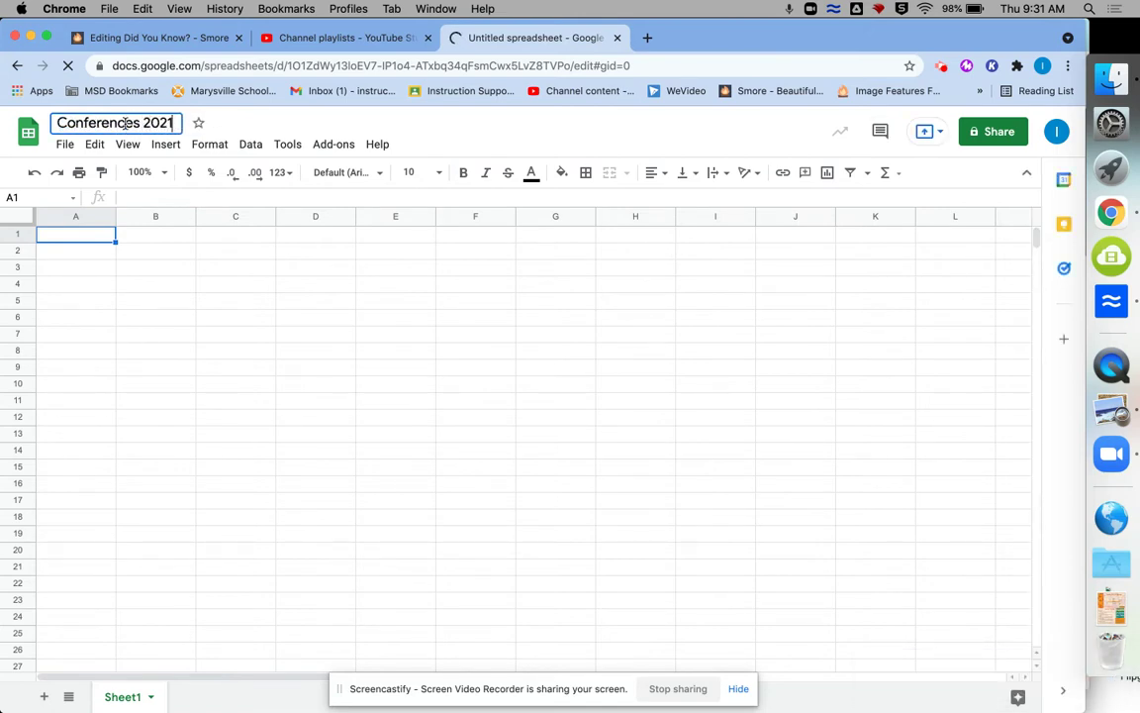
key(Return)
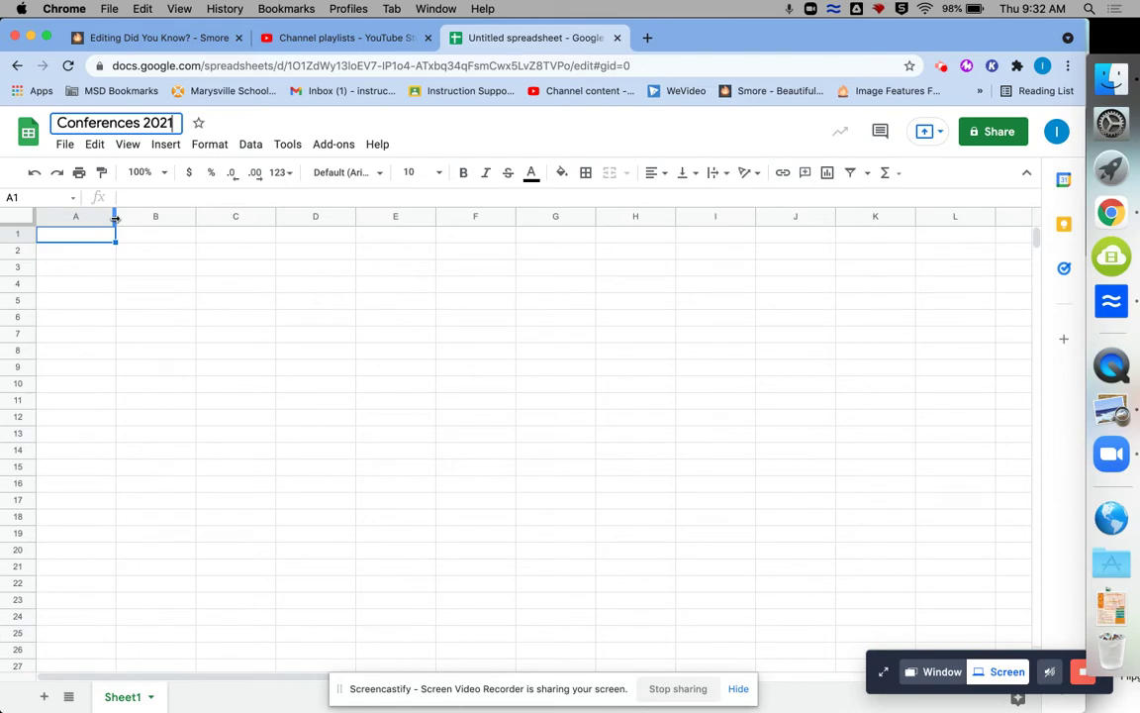
Step: Widen column A and increase the height of row 1 to make room for the headings
drag(114, 219, 153, 224)
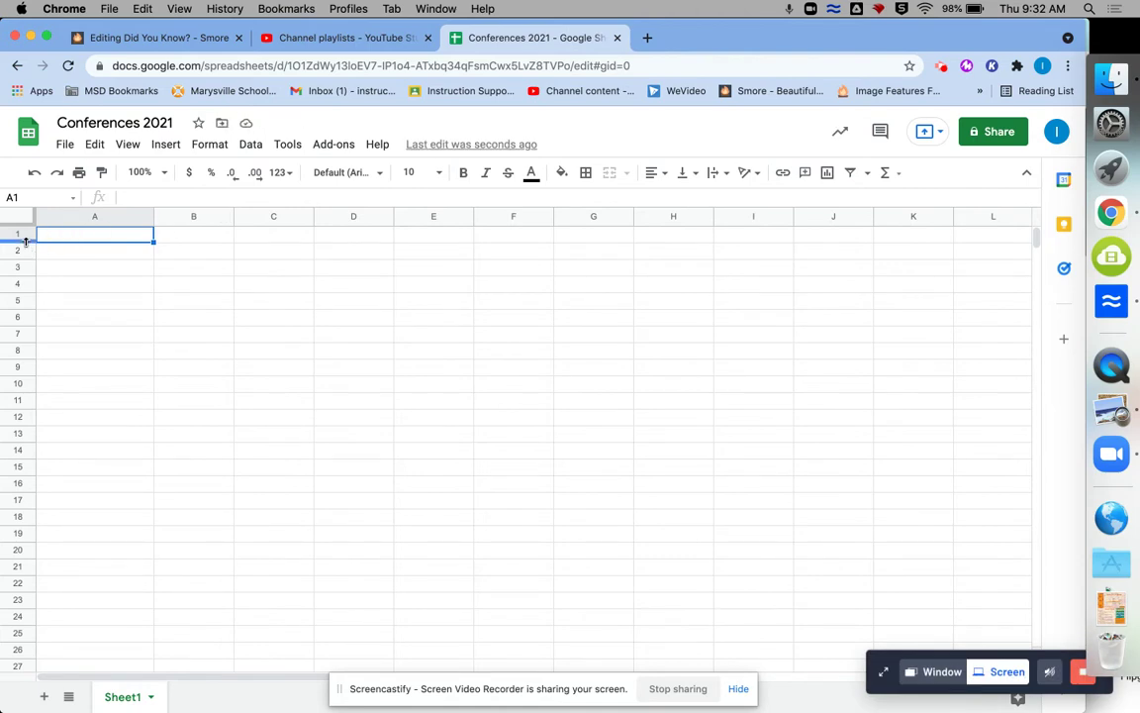
drag(25, 242, 26, 263)
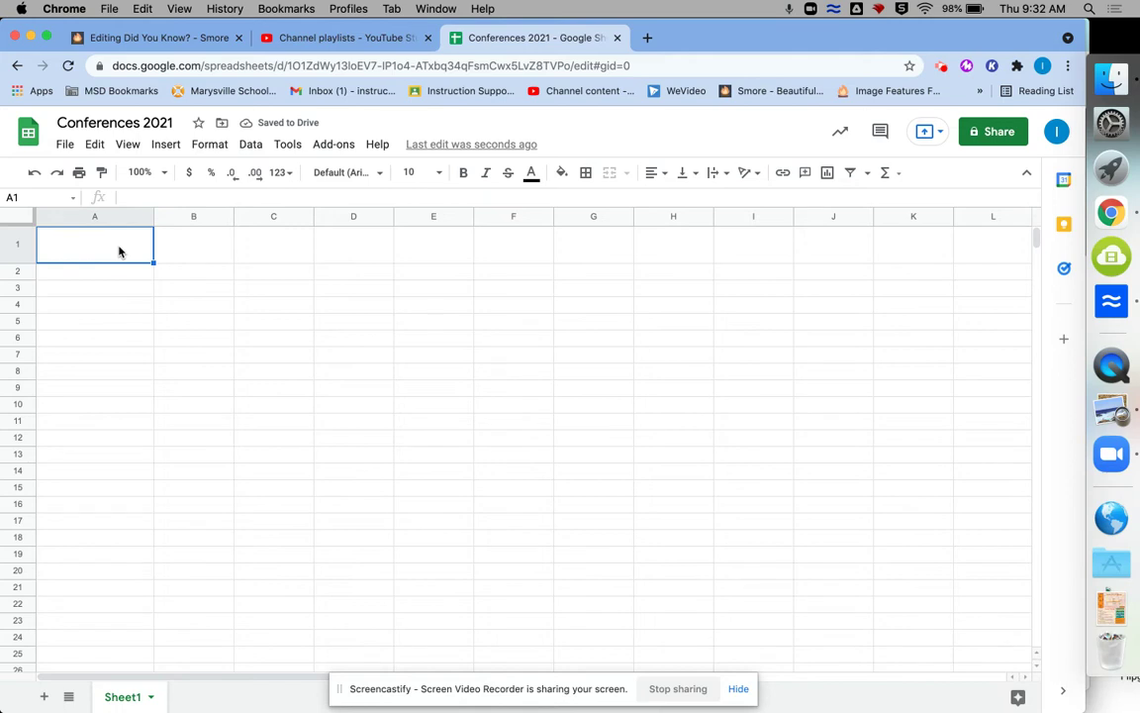
Step: Enter the headings Time, Student Name and Parent Name in cells A1 to C1
text(Time)
key(Tab)
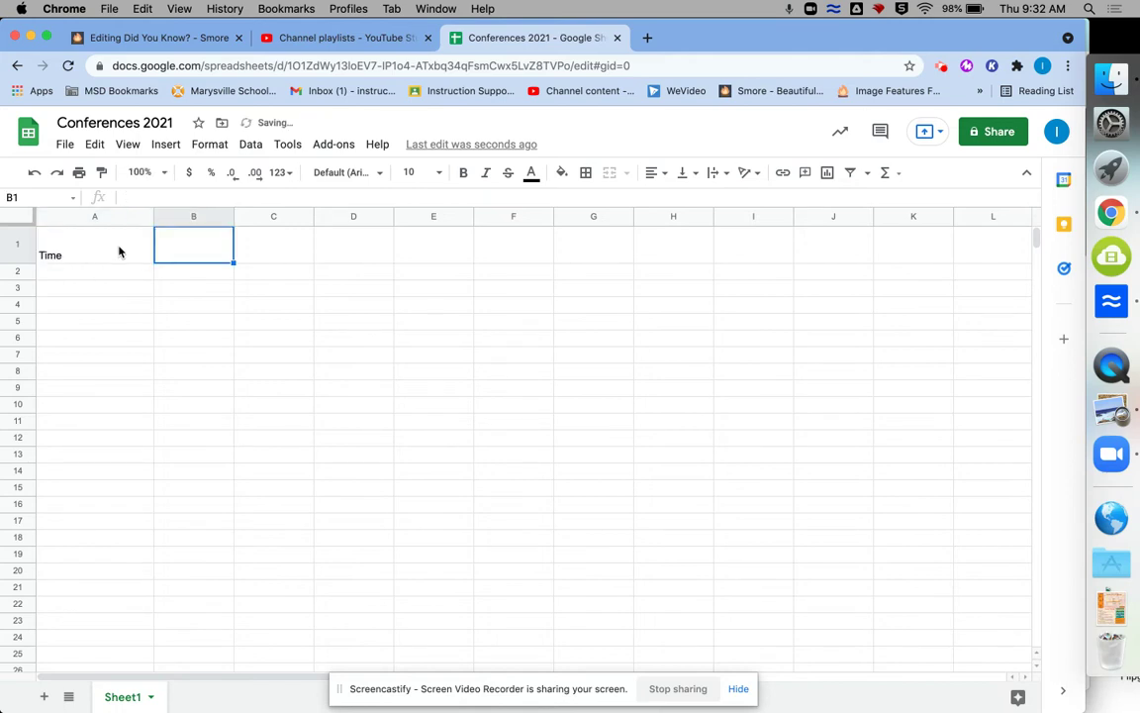
text(Student Name)
key(Tab)
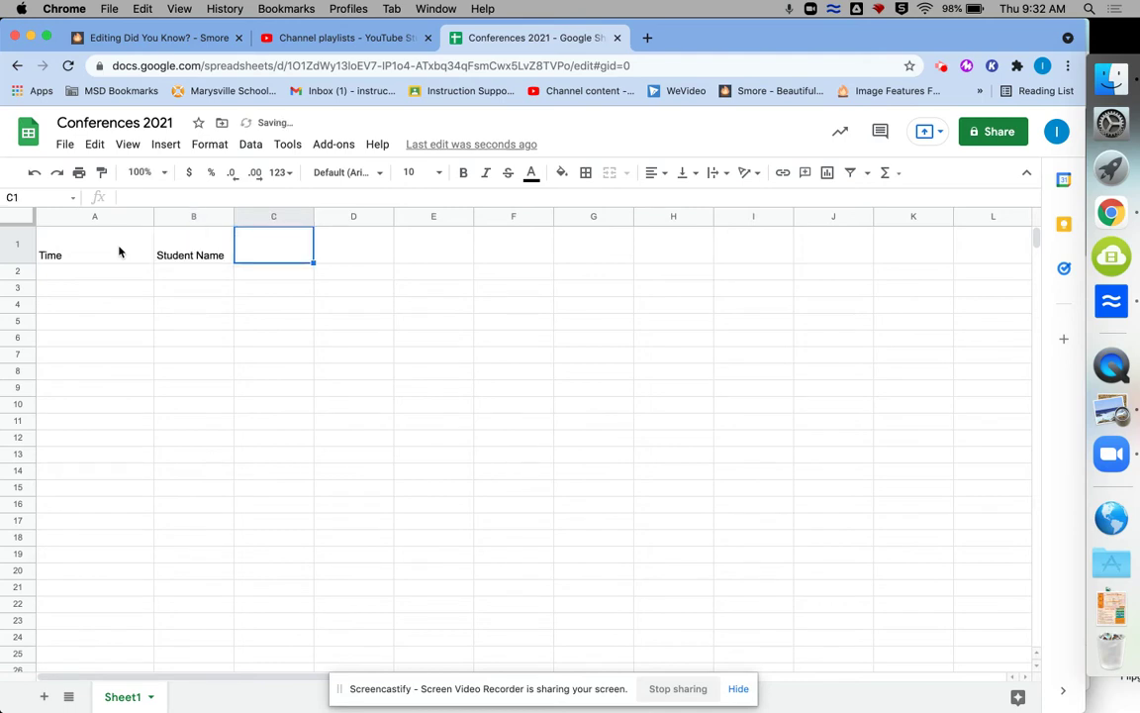
text(Parent Name)
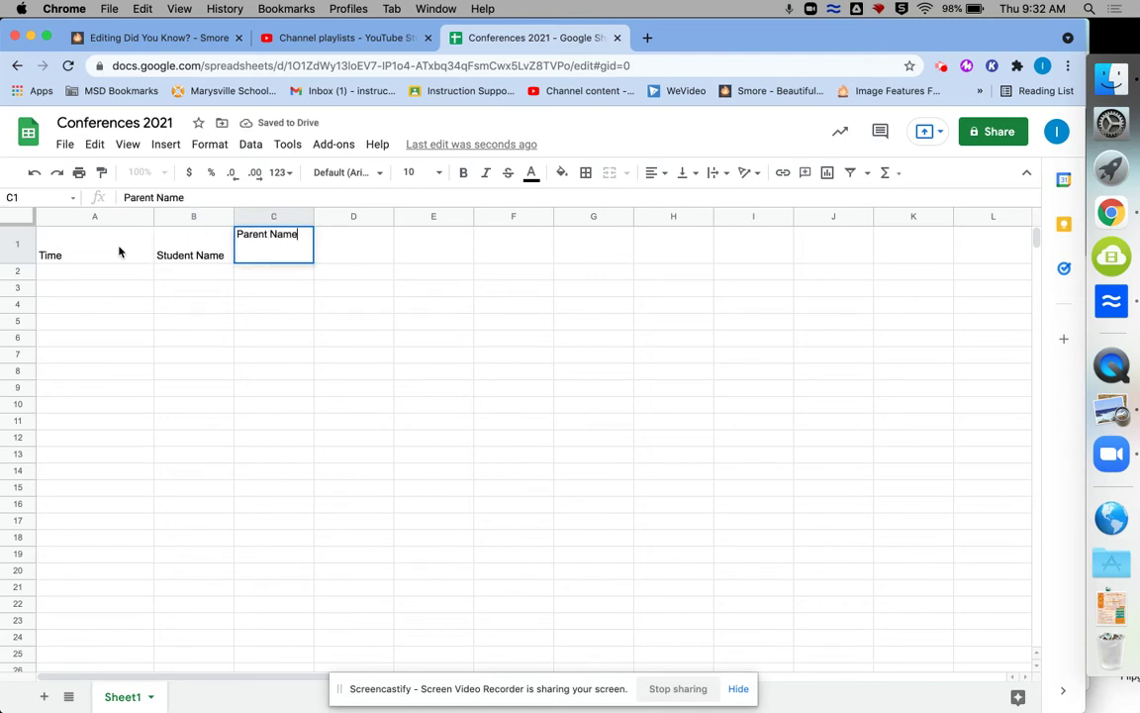
key(Tab)
Step: Enter the headings Email Address and Contact Phone Number in cells D1 and E1
text(Email A)
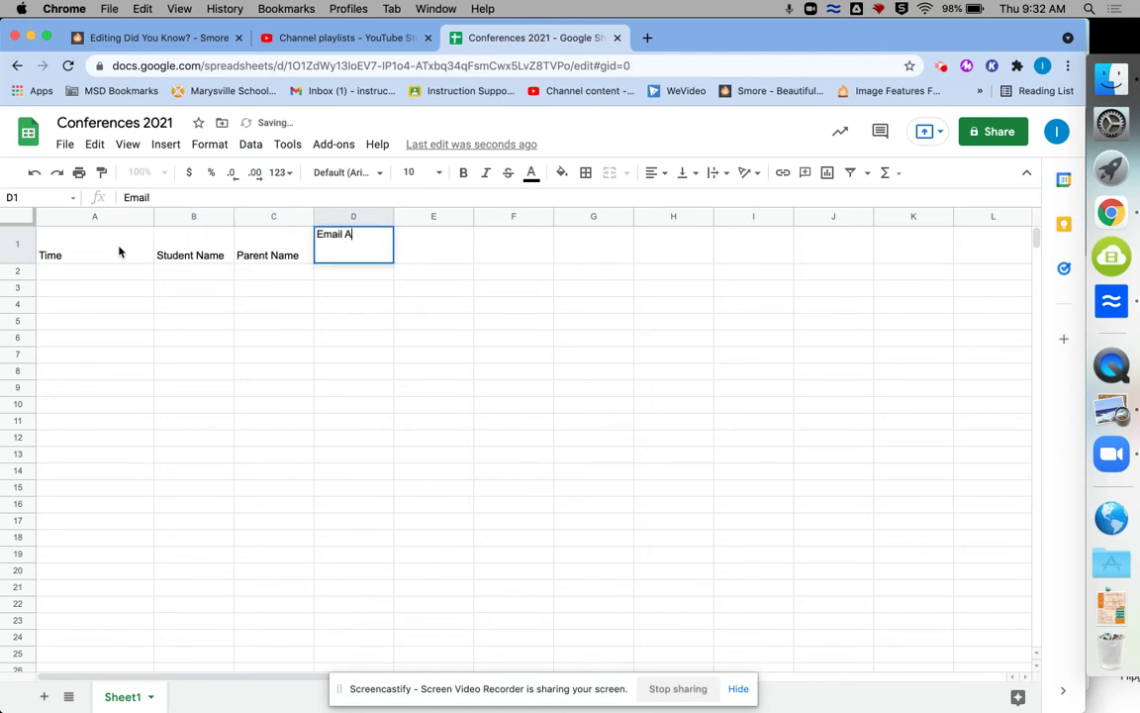
text(ddress)
key(Tab)
text(Conte)
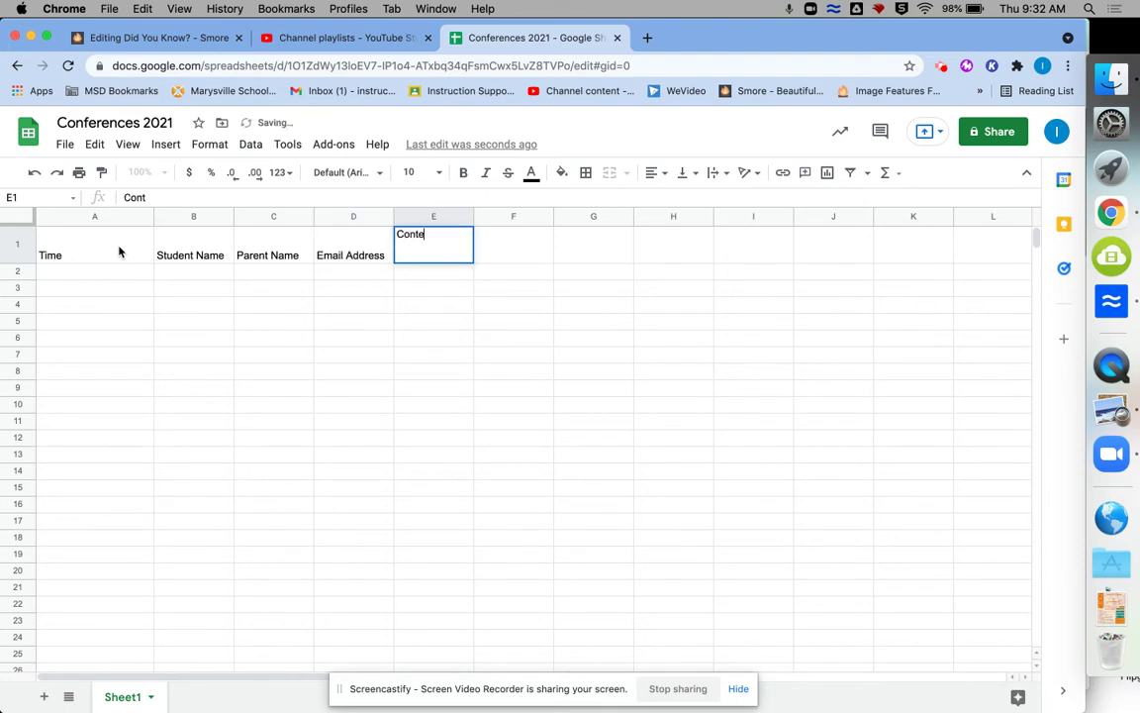
key(BackSpace)
text(act Ph)
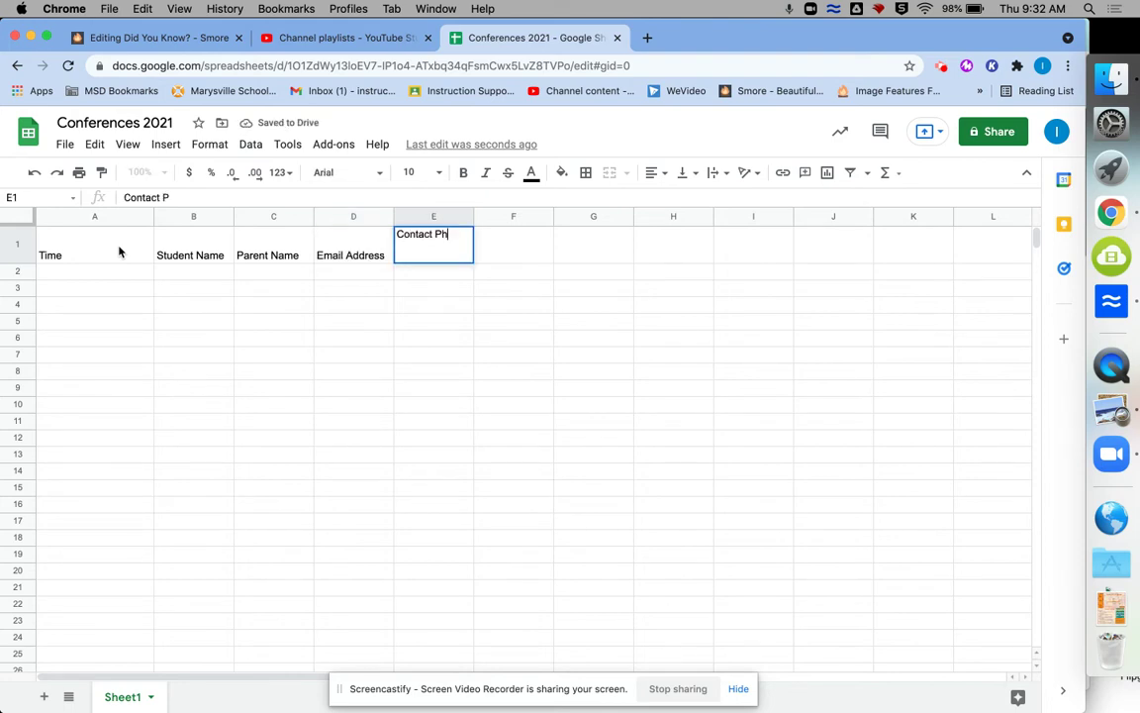
text(one Number)
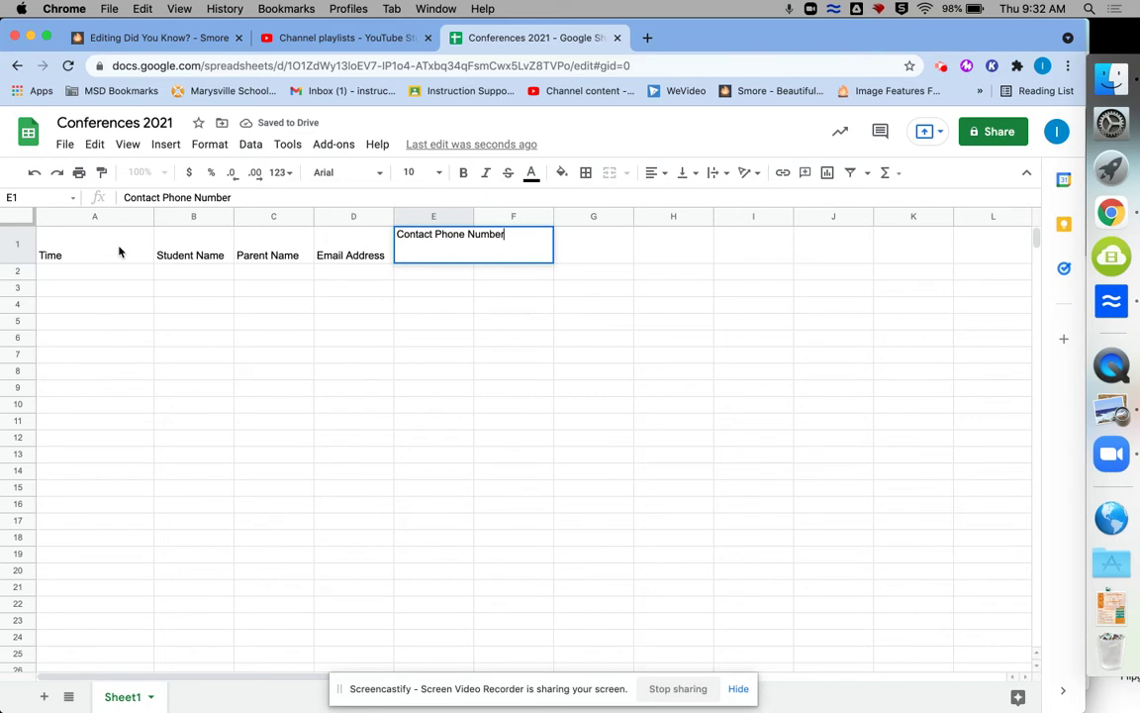
key(Return)
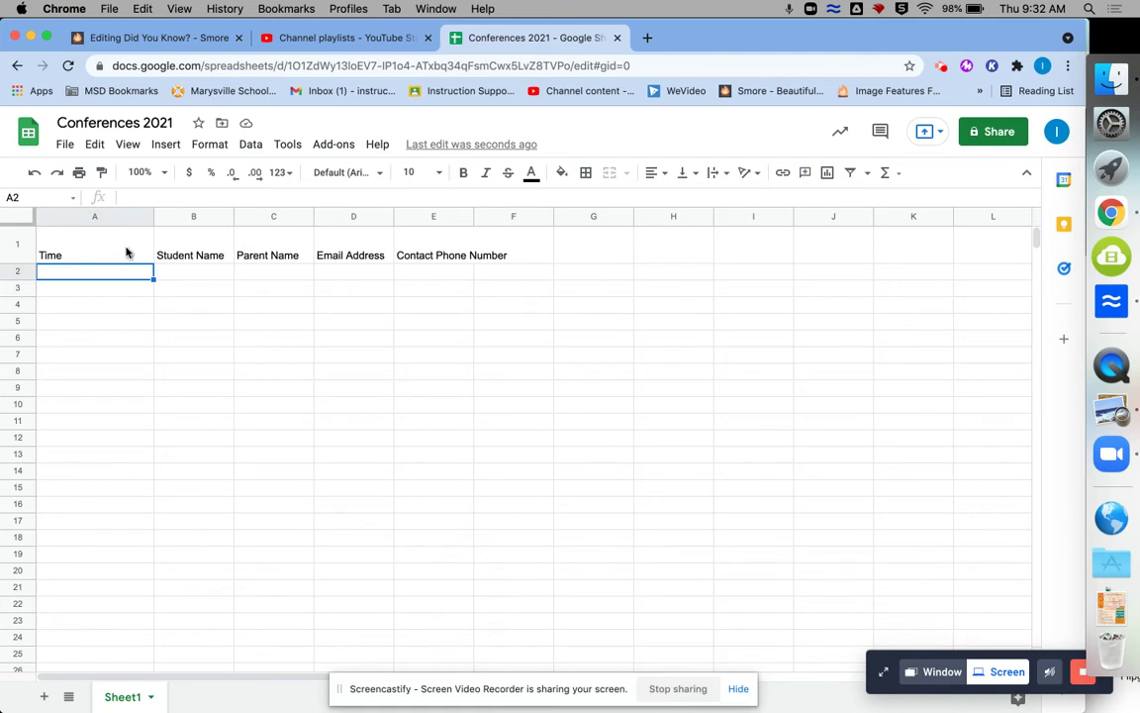
click(123, 252)
click(203, 255)
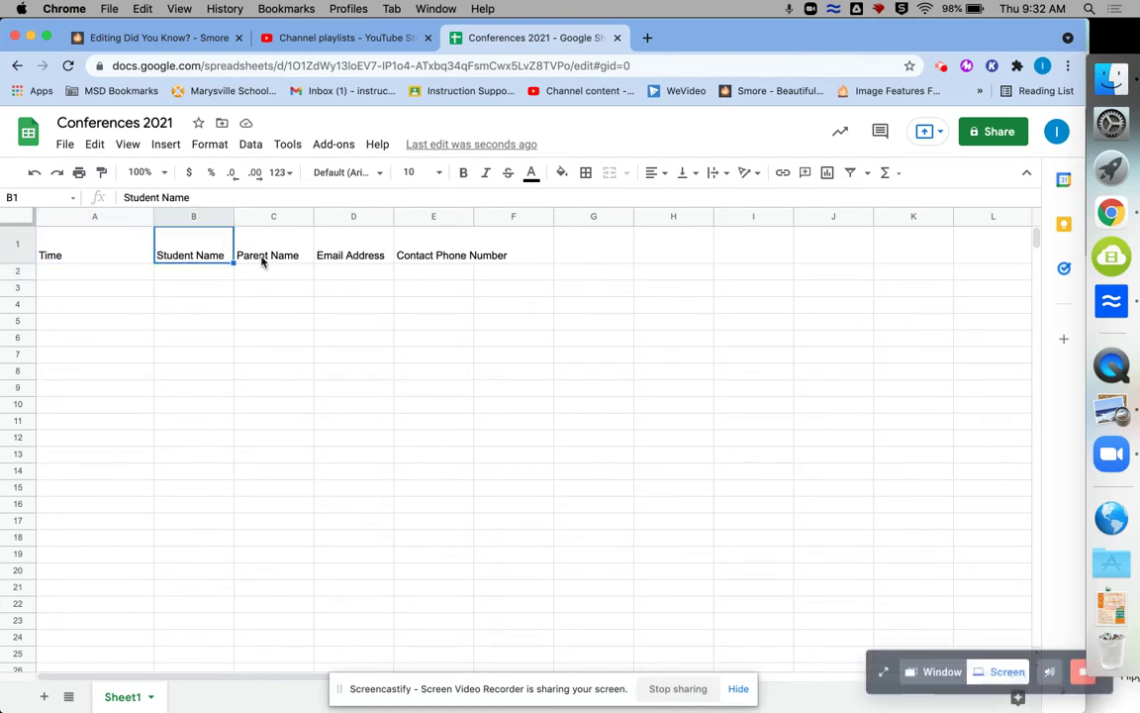
click(266, 256)
click(336, 257)
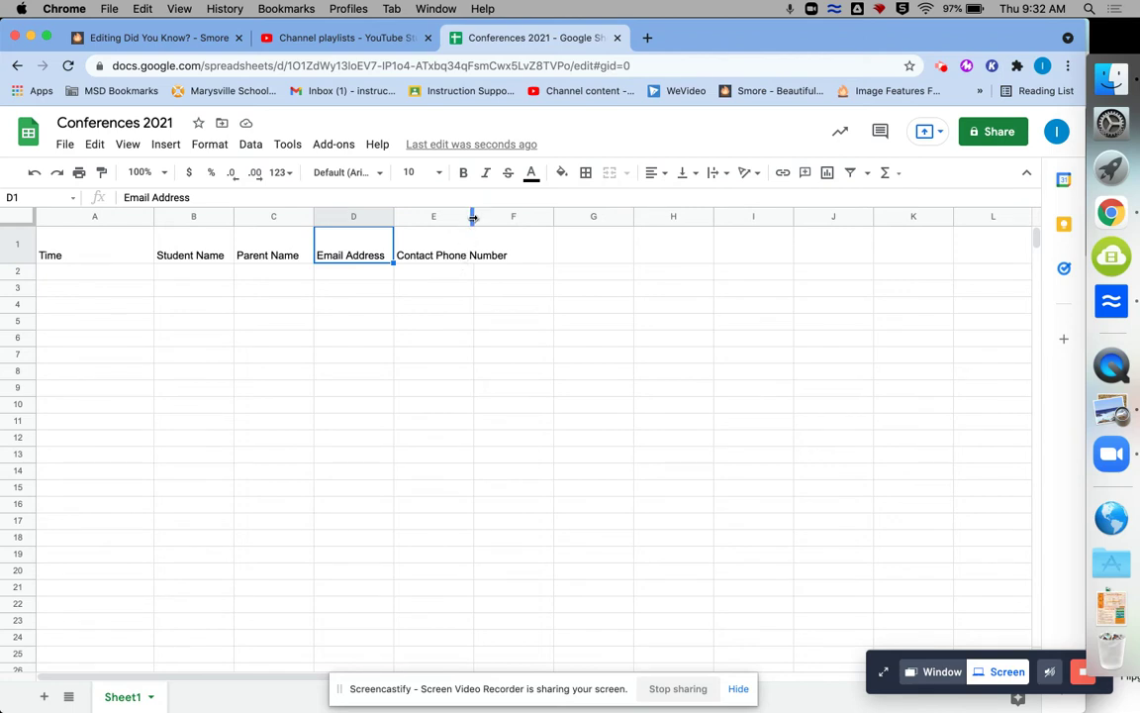
Step: Try widening column E to fit the Contact Phone Number heading, and undo the resize
drag(473, 216, 511, 234)
key(super+z)
Step: Set the text wrapping of column E to Wrap so the Contact Phone Number heading fits its cell
click(448, 216)
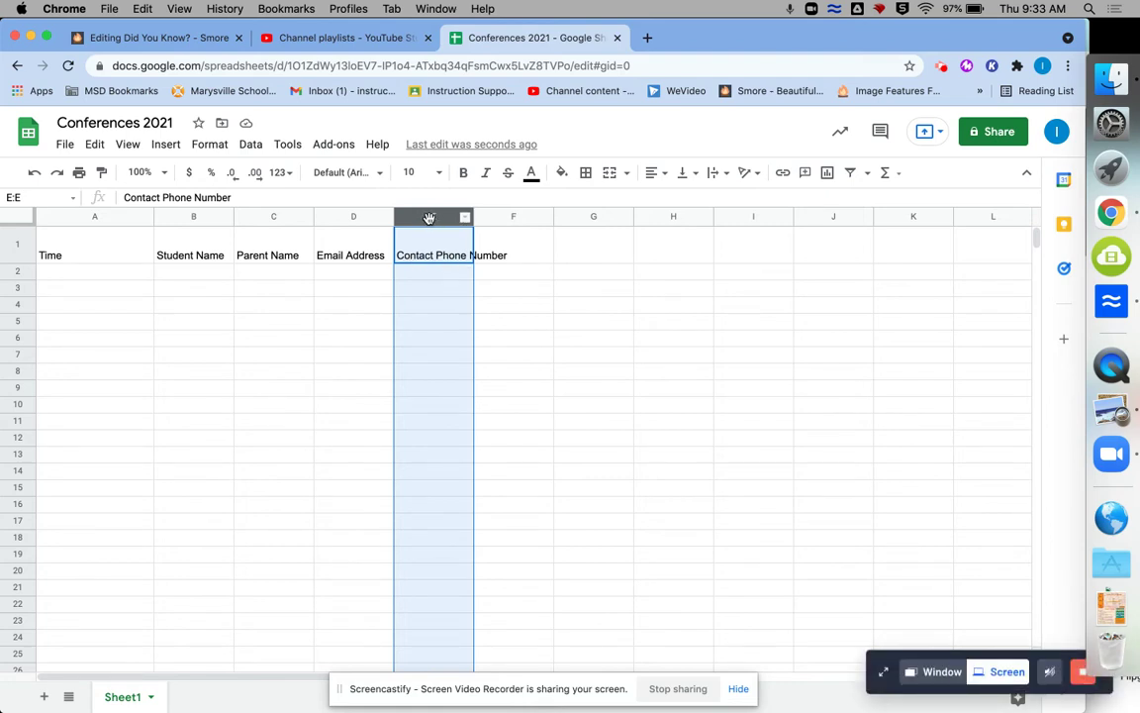
click(726, 175)
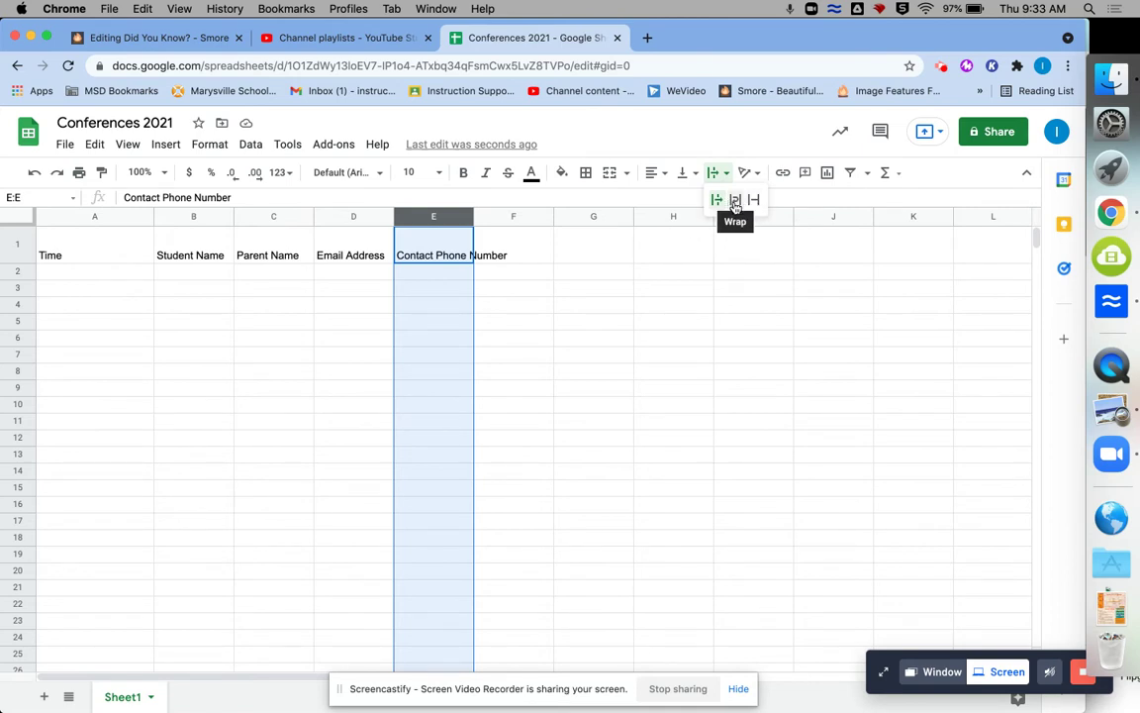
click(735, 201)
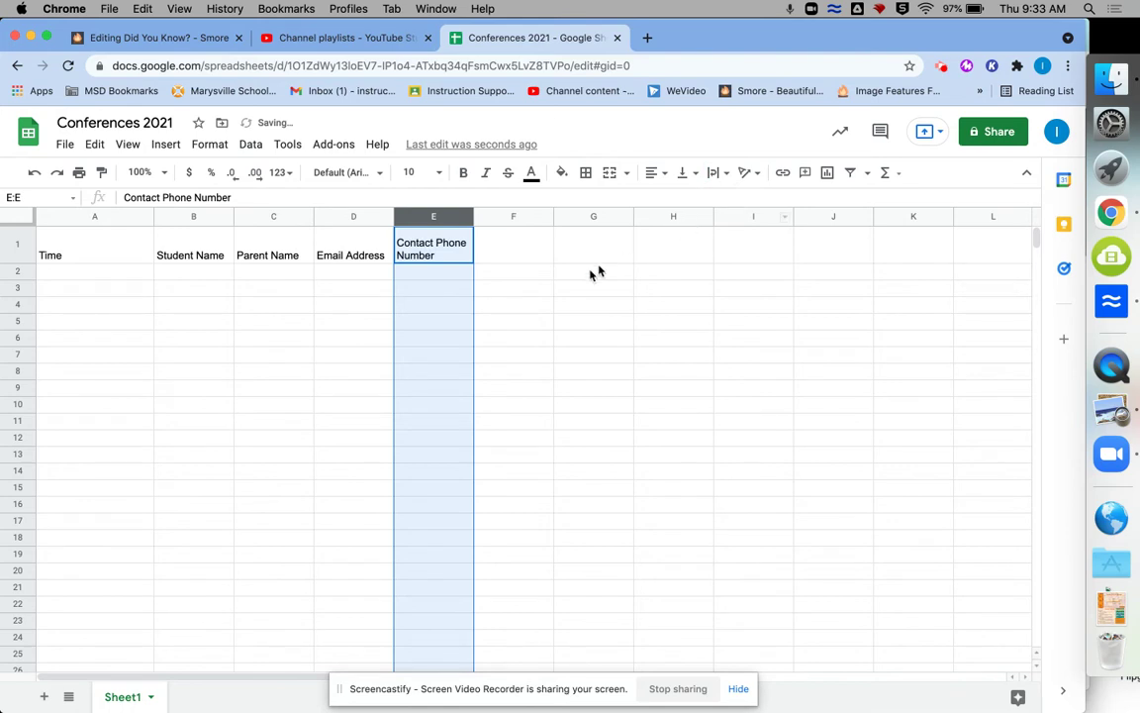
click(517, 276)
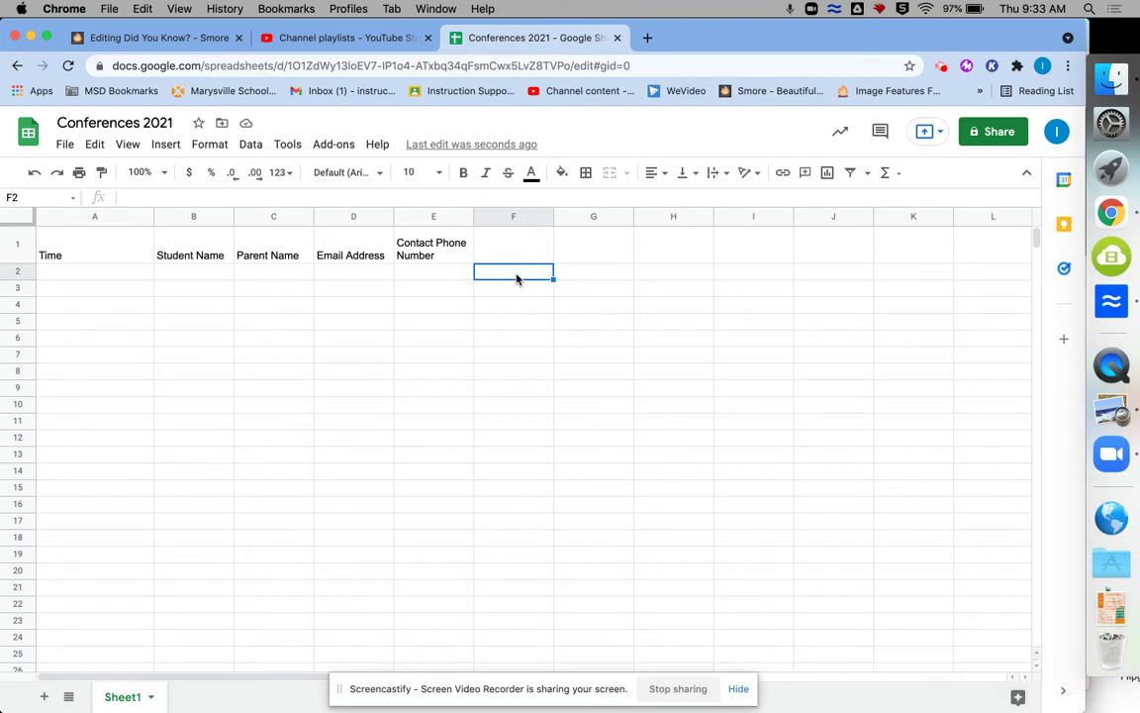
Step: Make the whole heading row 1 bold and give it a pale blue-green fill colour
click(20, 246)
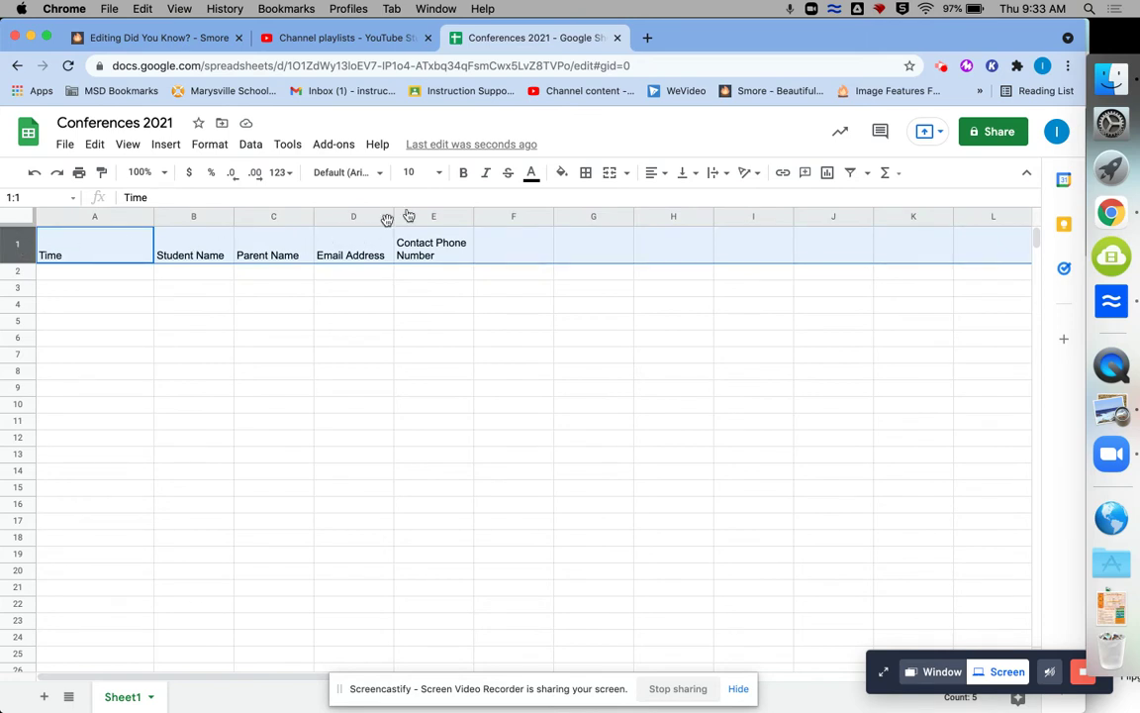
click(462, 175)
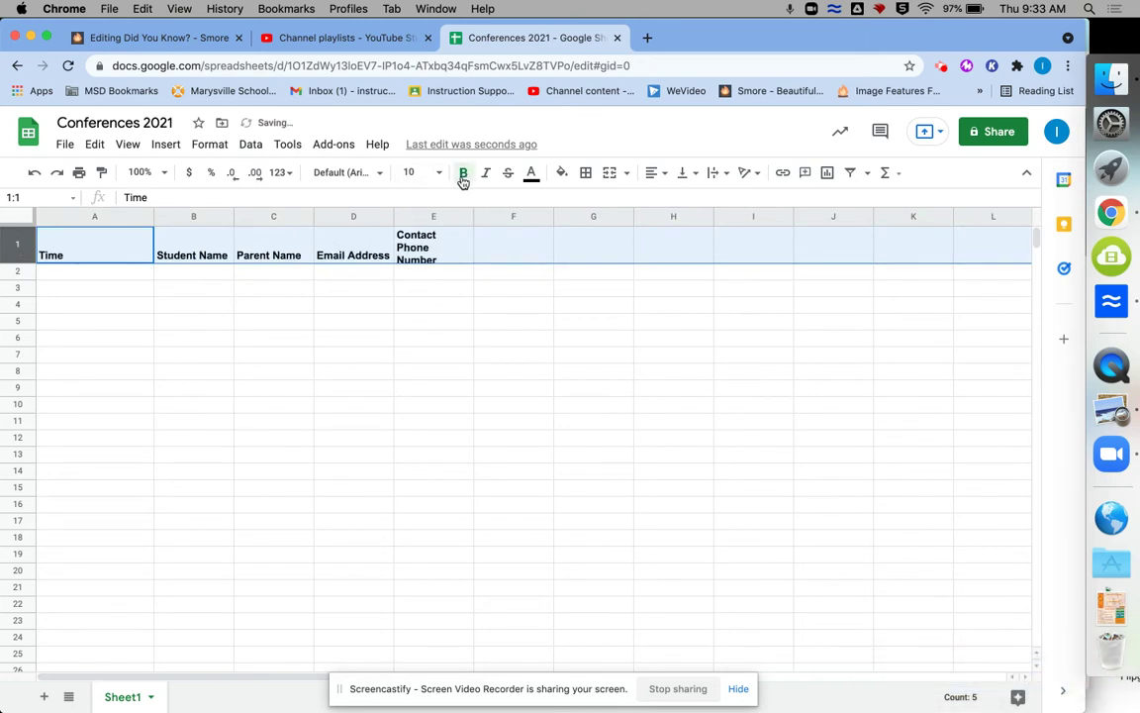
click(563, 175)
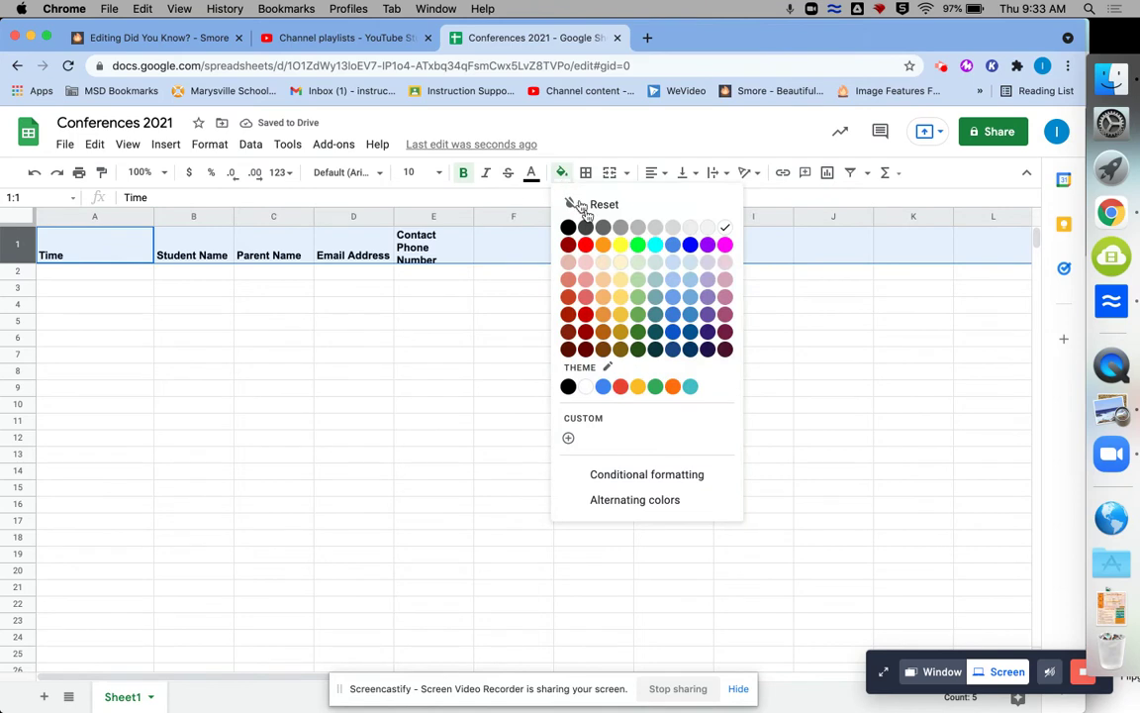
click(658, 263)
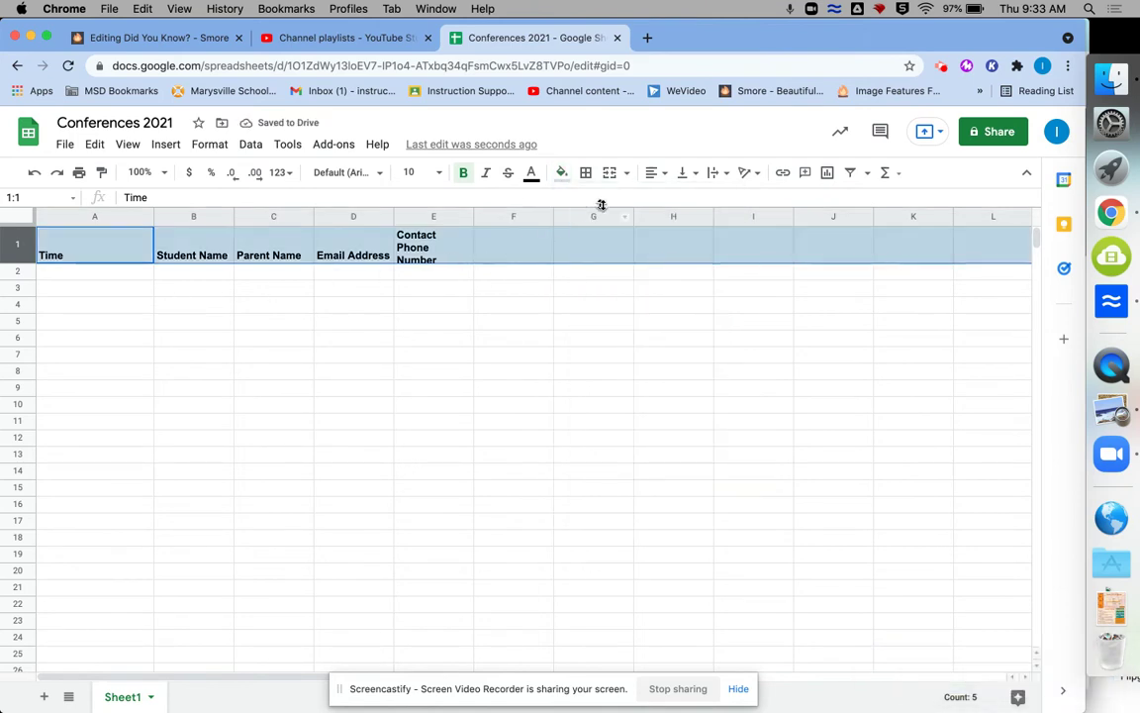
Step: Try centre horizontal alignment on the row 1 headings and return them to left alignment
click(657, 175)
click(673, 203)
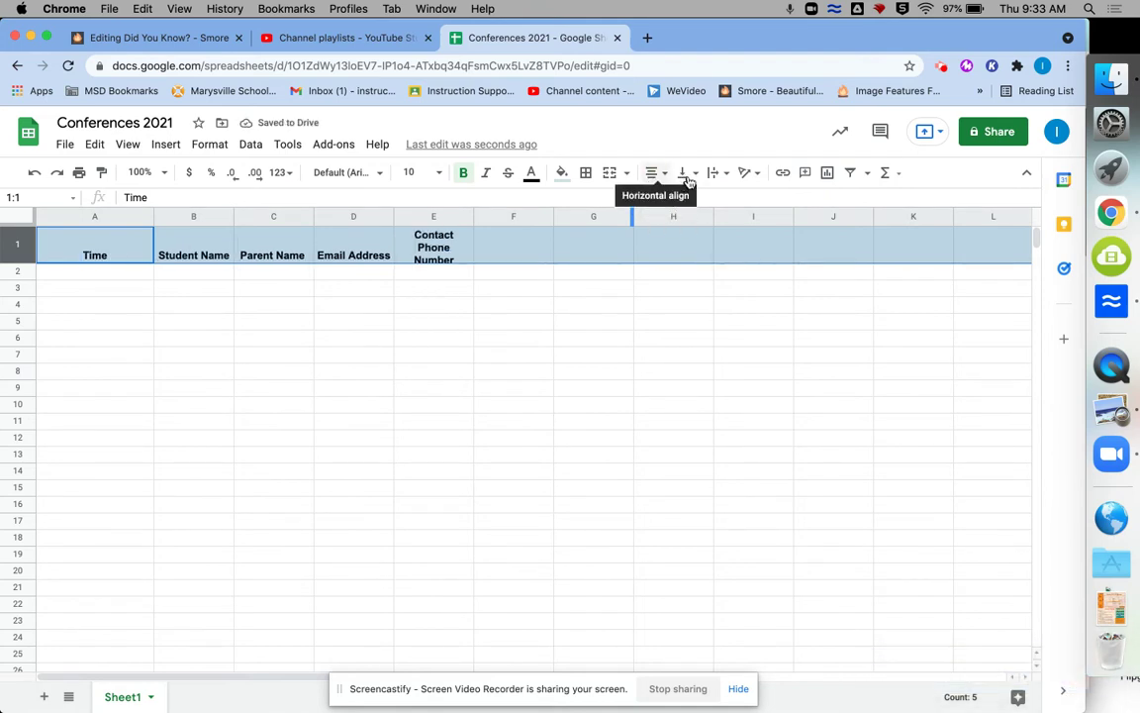
click(658, 174)
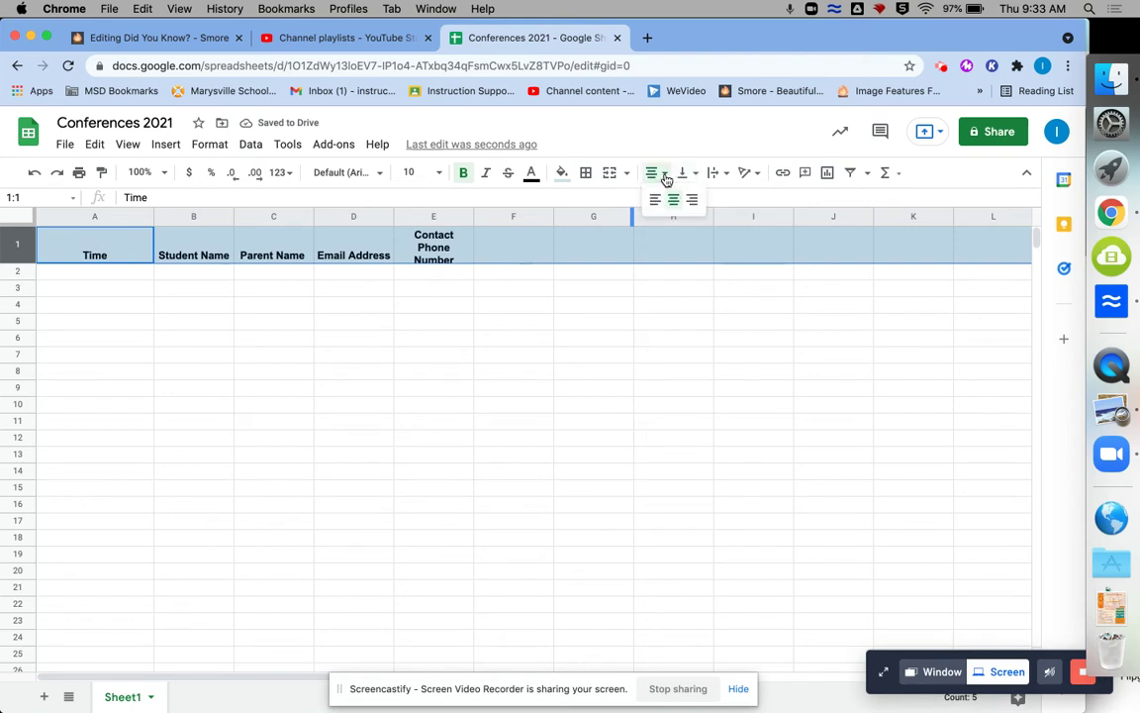
click(655, 199)
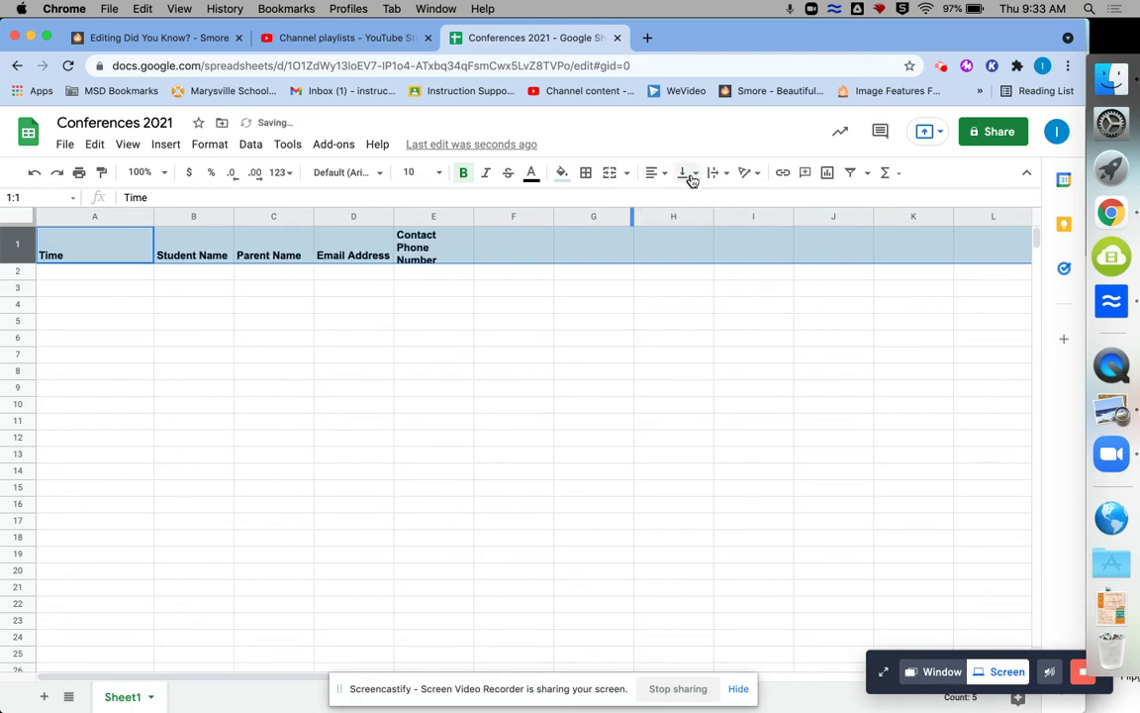
Step: Try top vertical alignment on the row 1 headings, and set their vertical alignment to middle
click(696, 176)
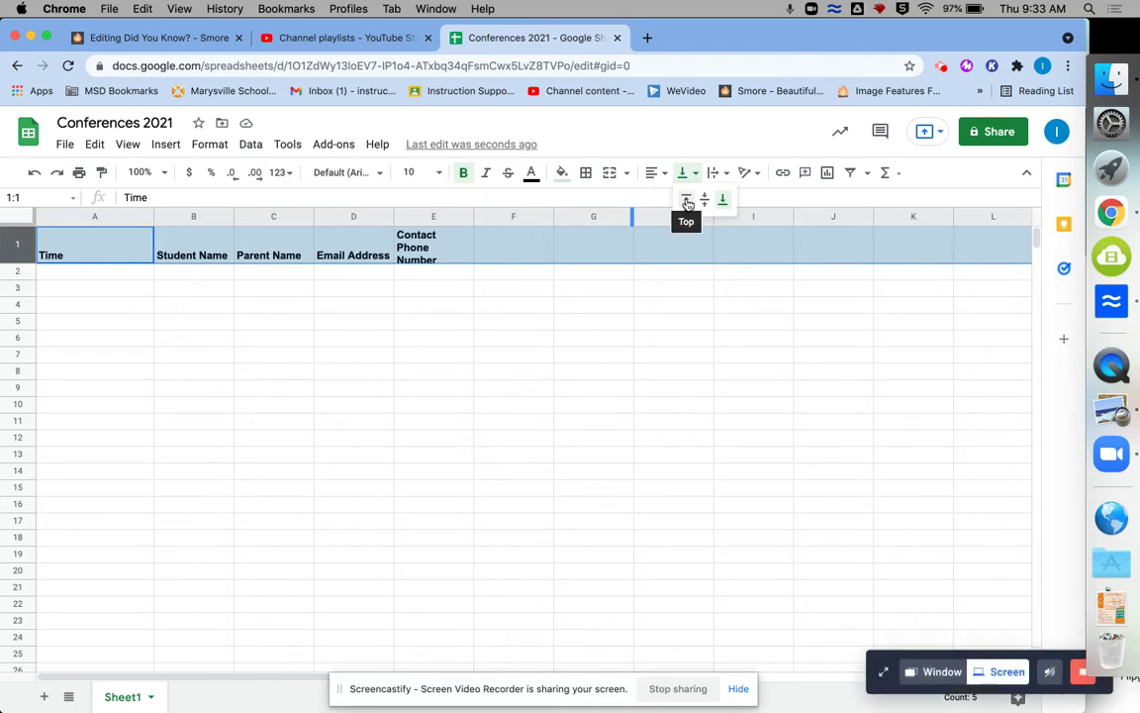
click(687, 203)
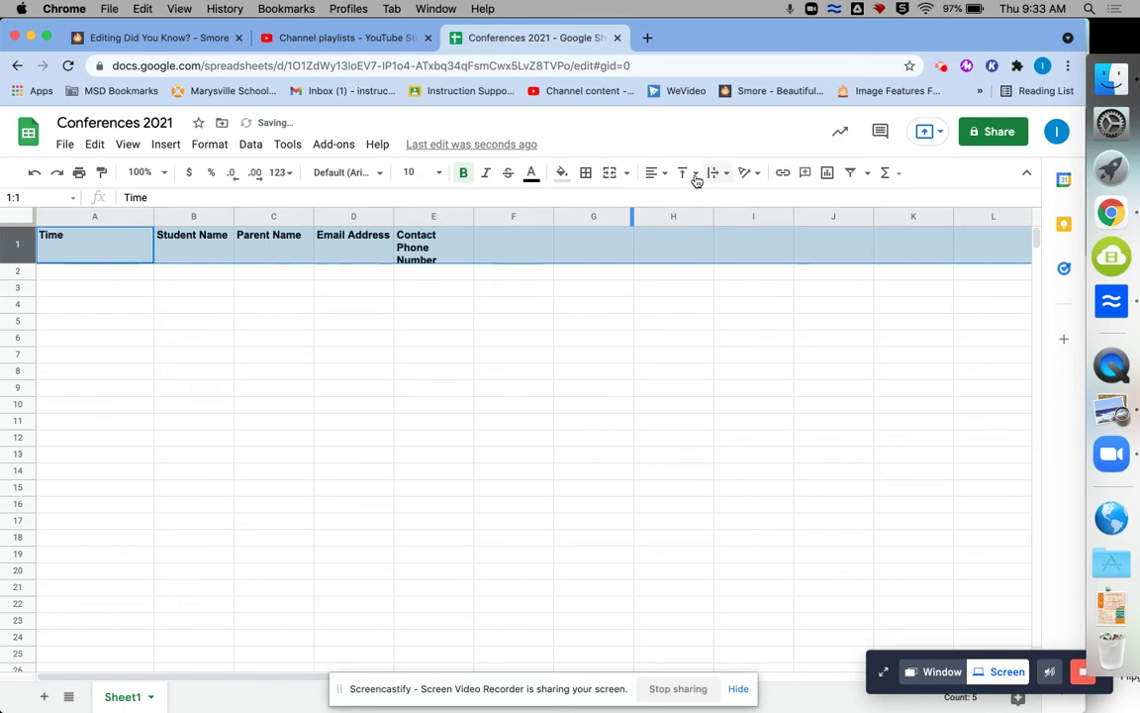
click(721, 175)
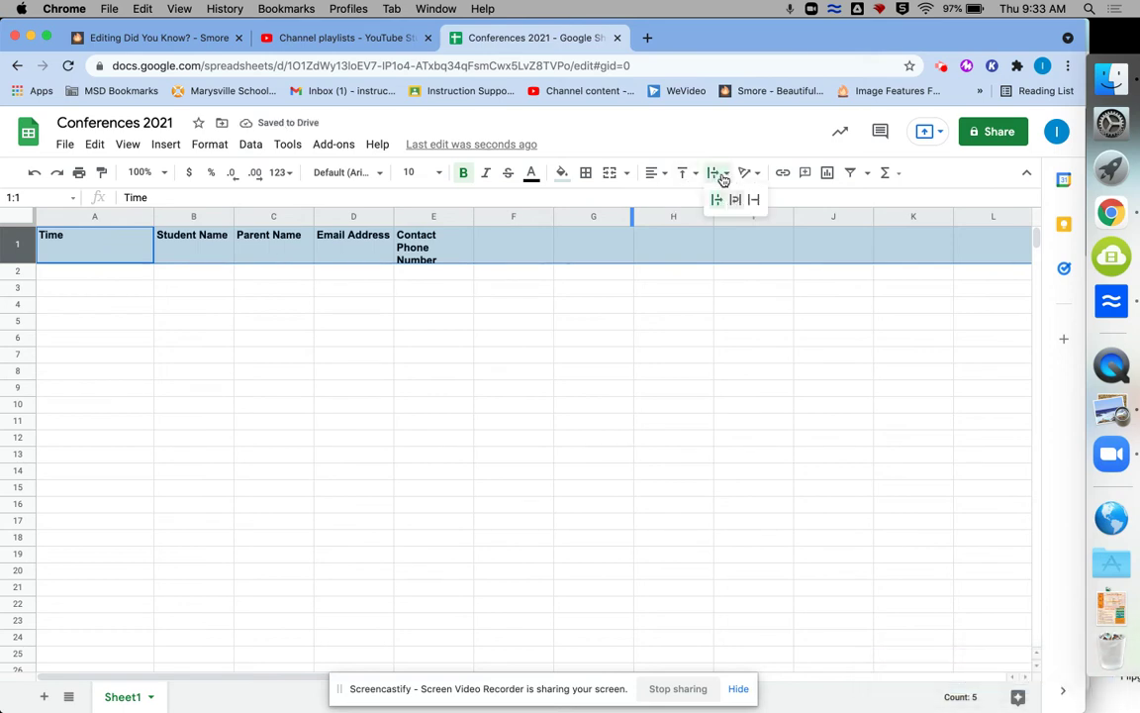
click(690, 175)
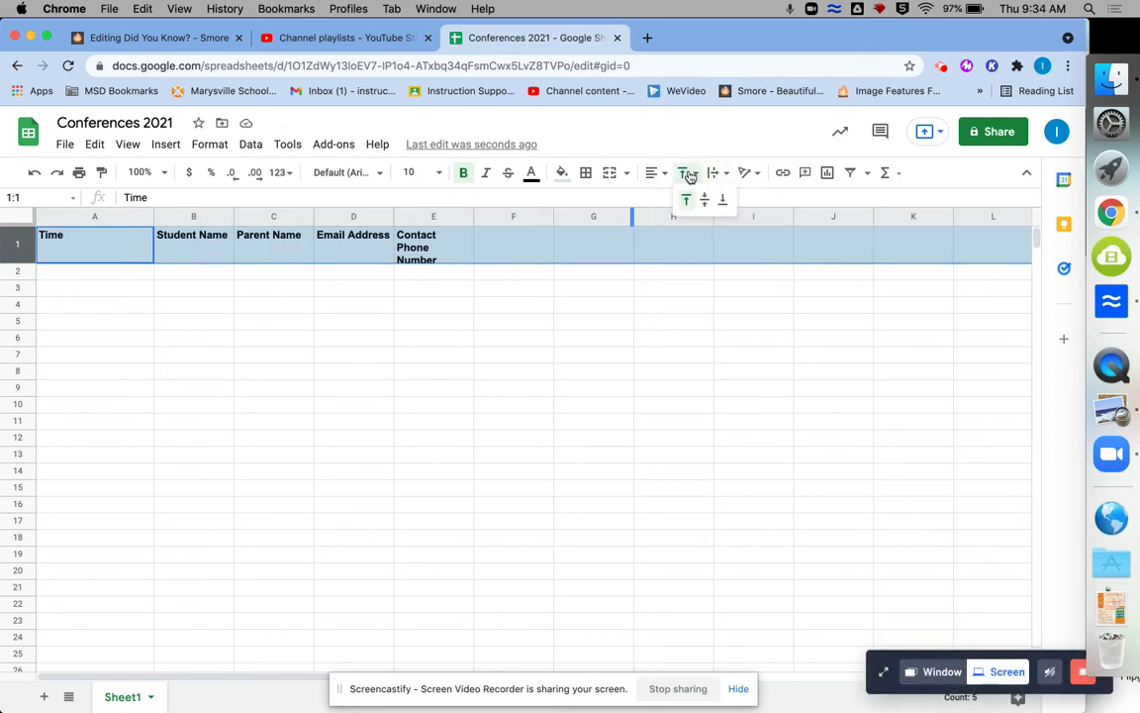
click(702, 202)
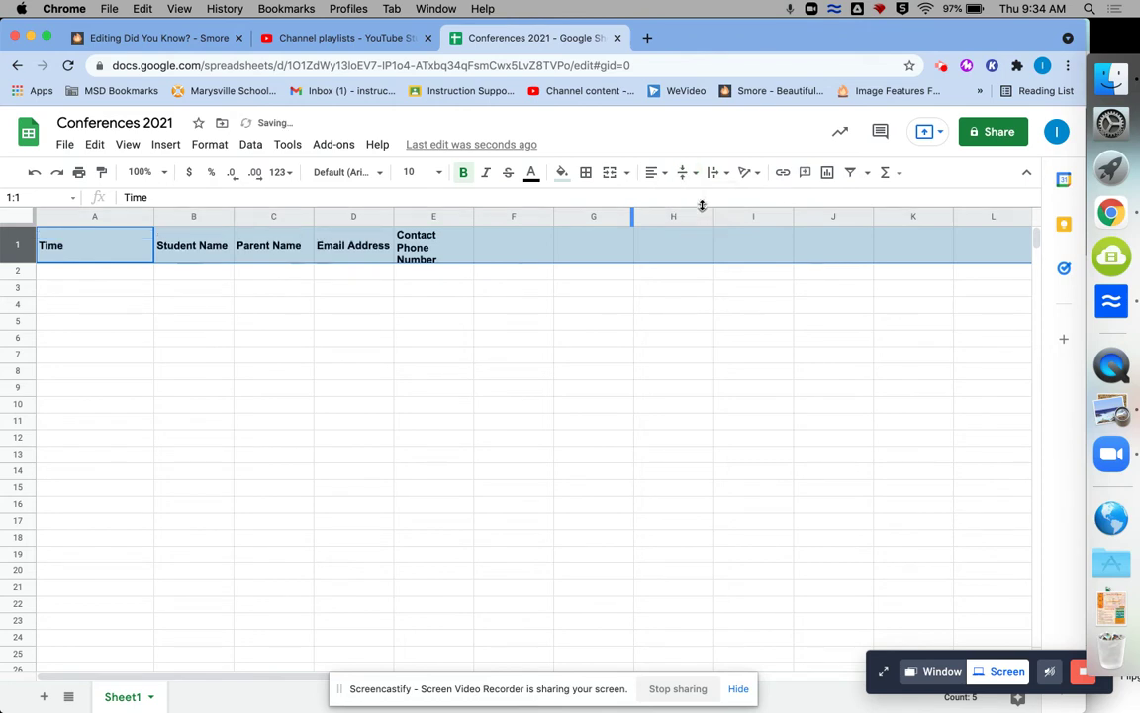
Step: Increase the height of row 1 so the wrapped Contact Phone Number heading fits completely
click(426, 292)
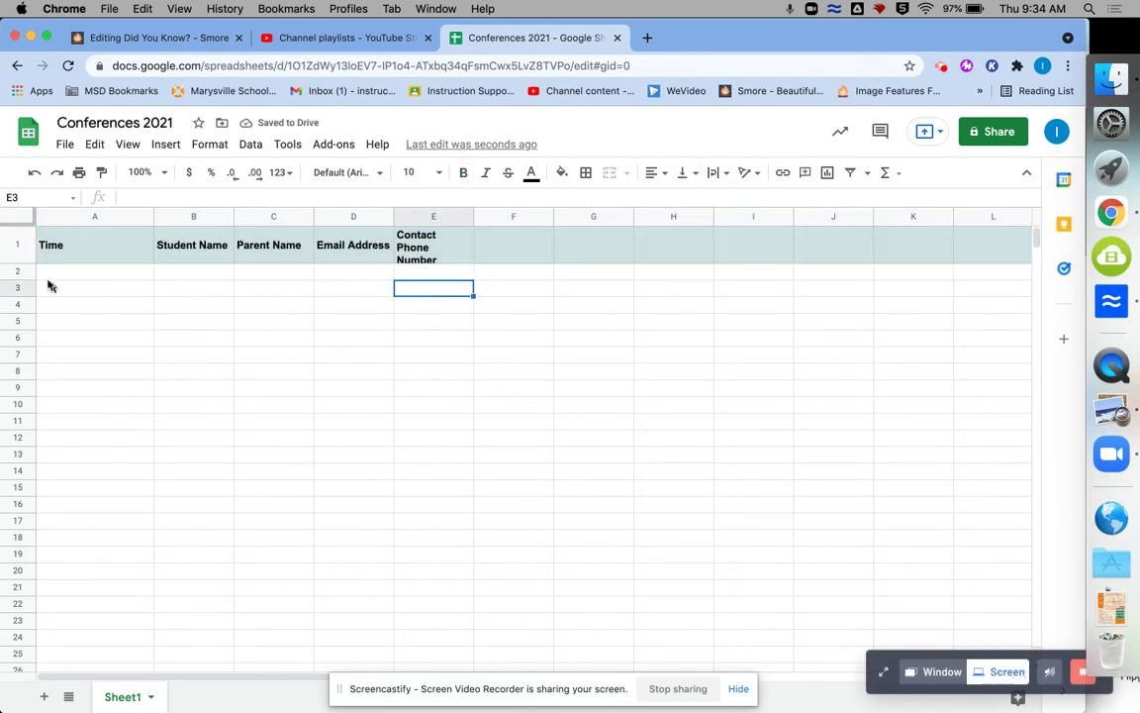
drag(27, 262, 28, 277)
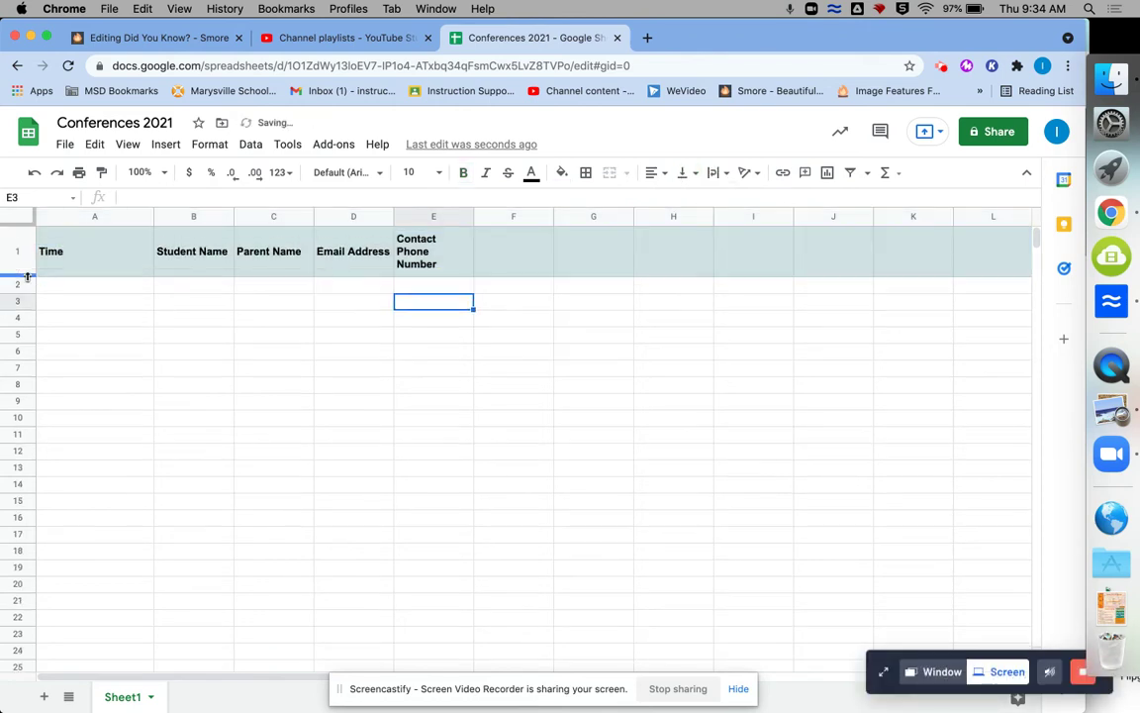
click(74, 289)
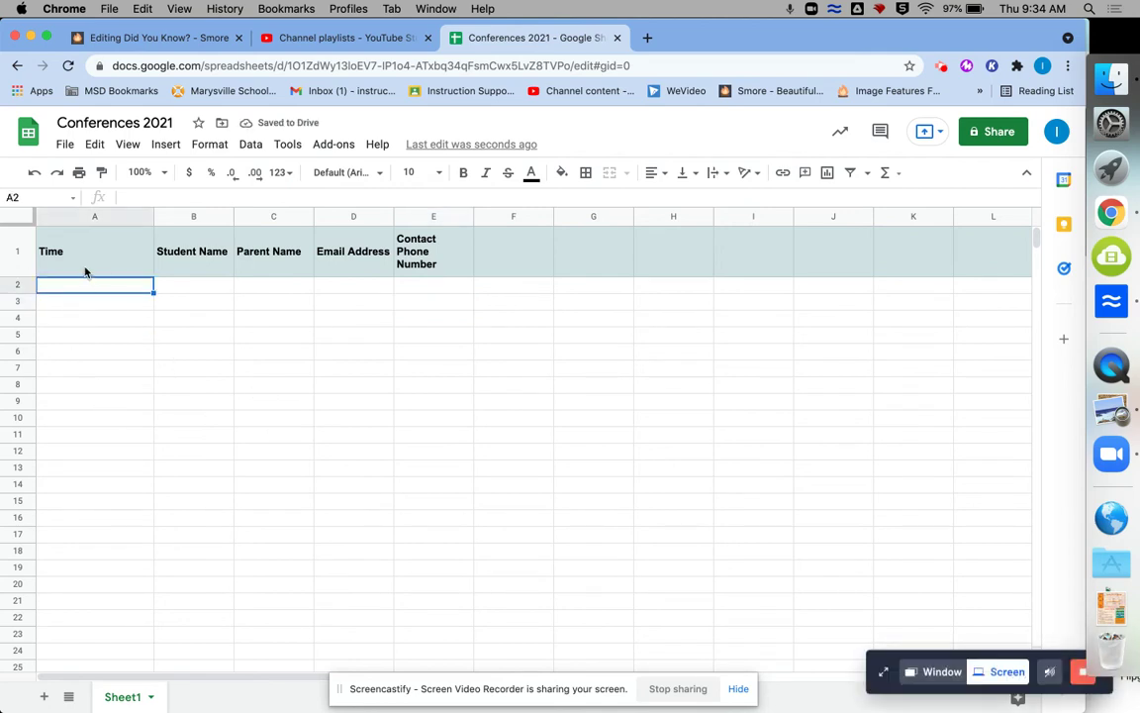
Step: Apply black borders to all cells in the range A1:E24
drag(86, 269, 440, 645)
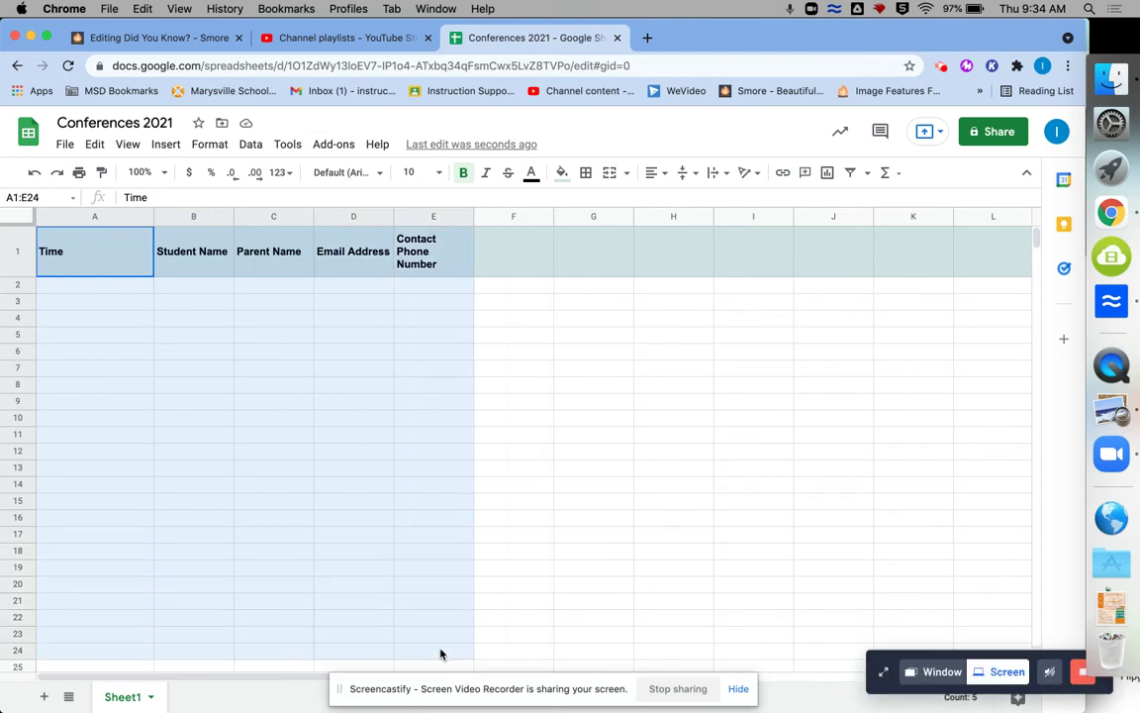
drag(440, 653, 441, 654)
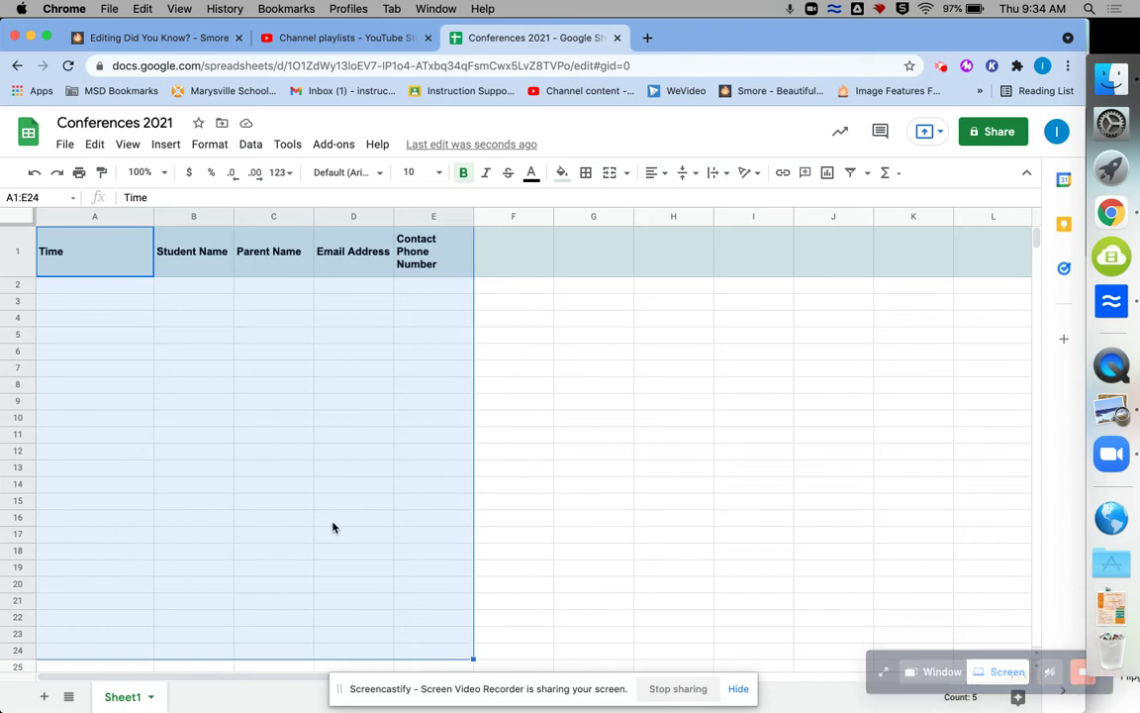
click(586, 174)
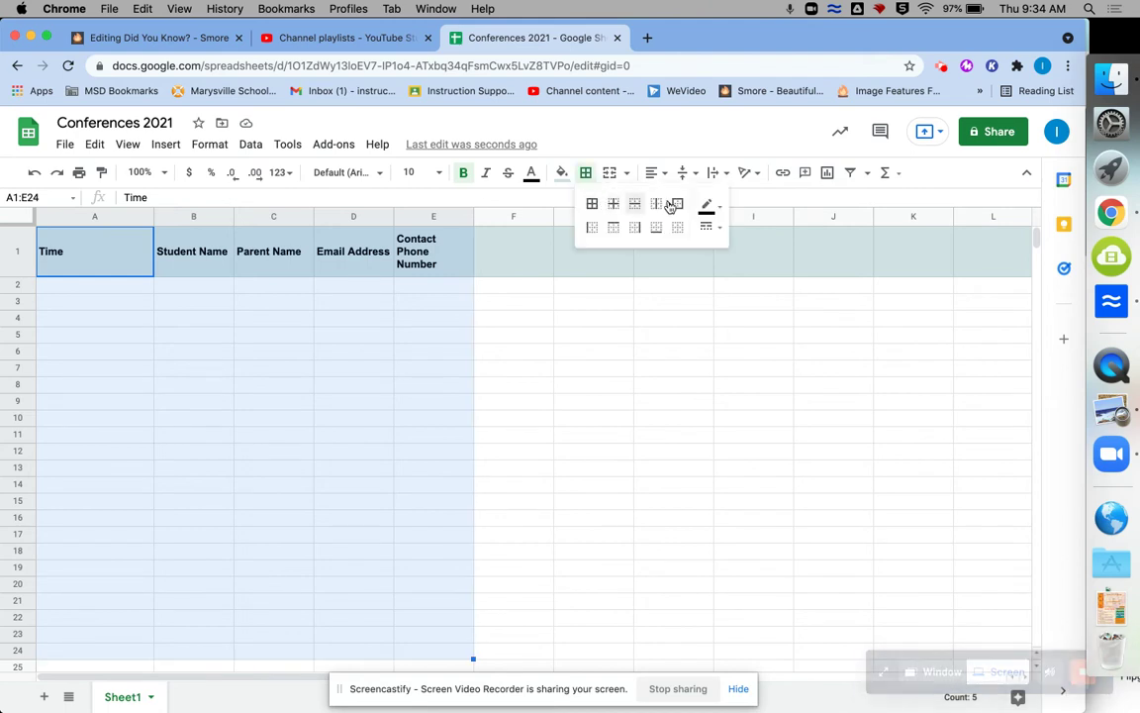
click(593, 205)
click(548, 373)
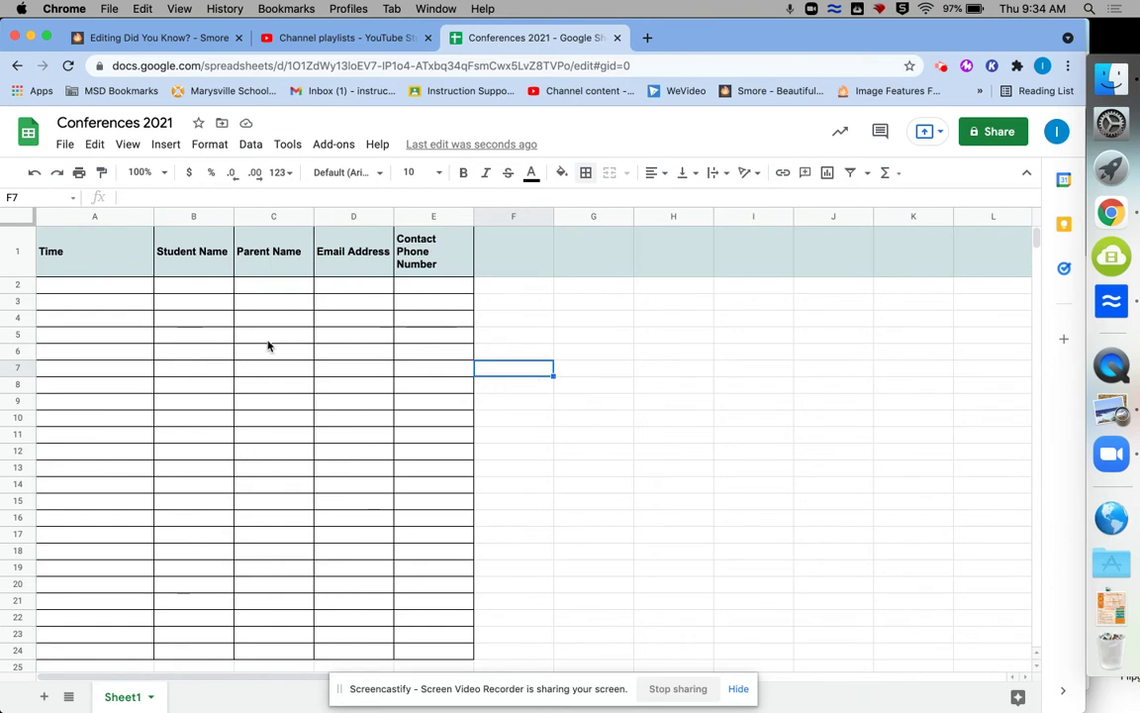
click(97, 287)
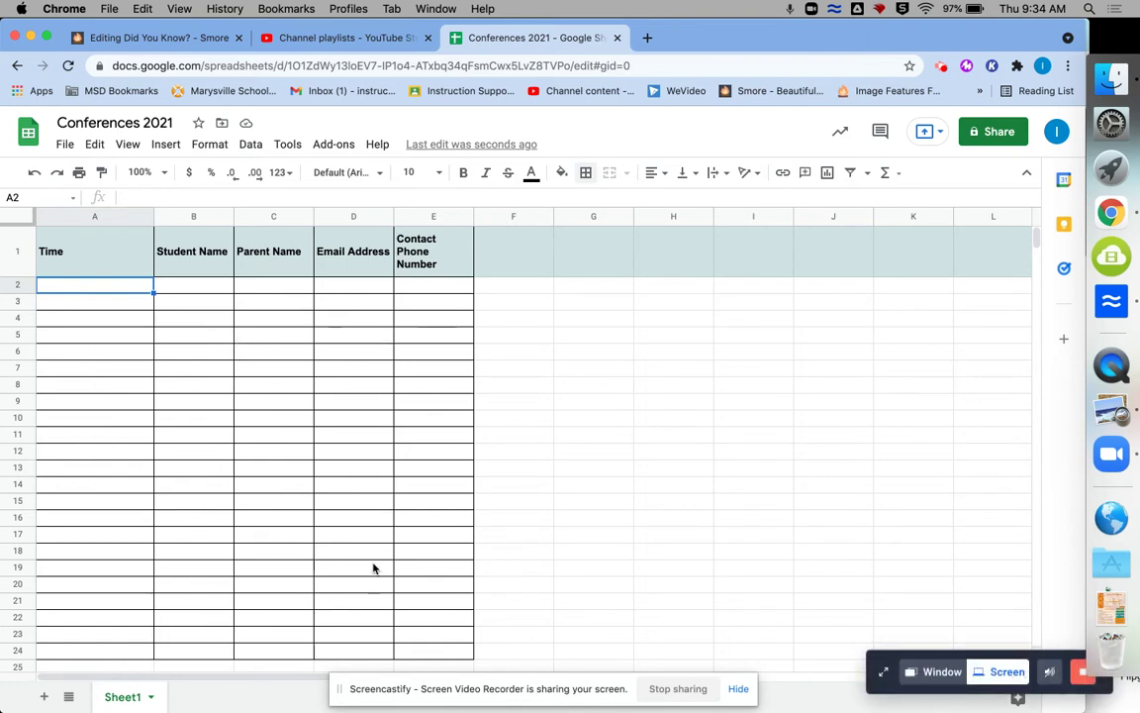
Step: Enter the note "*Please pick a time and fill in the necessary information" in cell G9
click(568, 405)
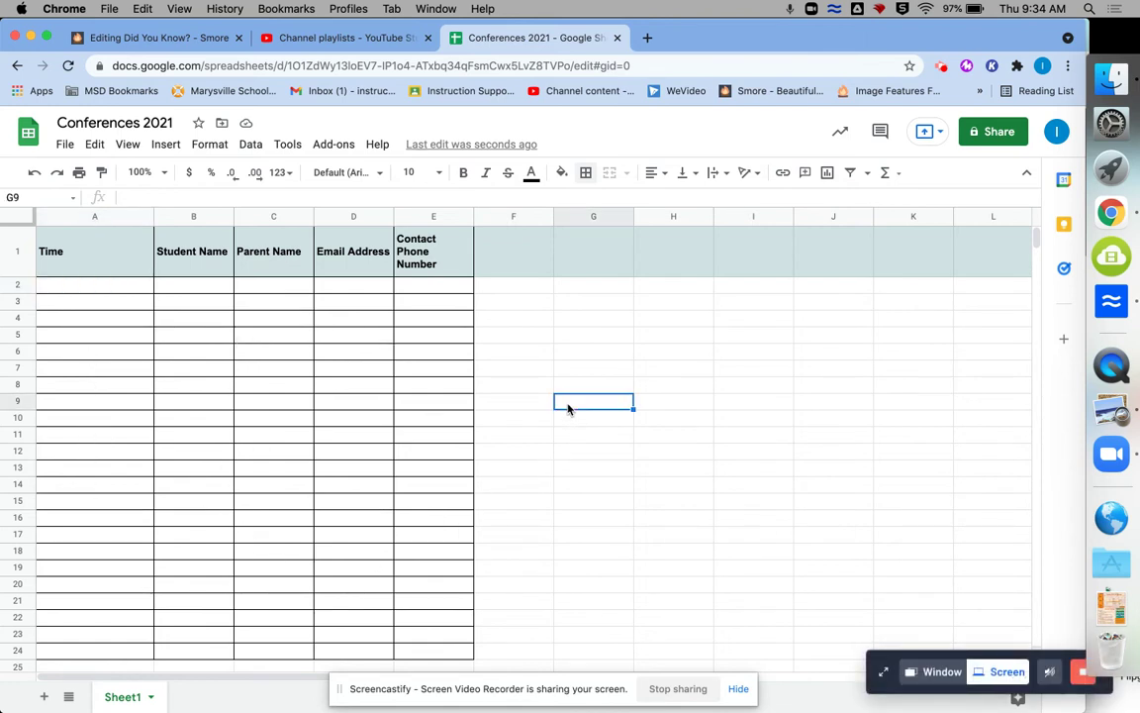
text(*)
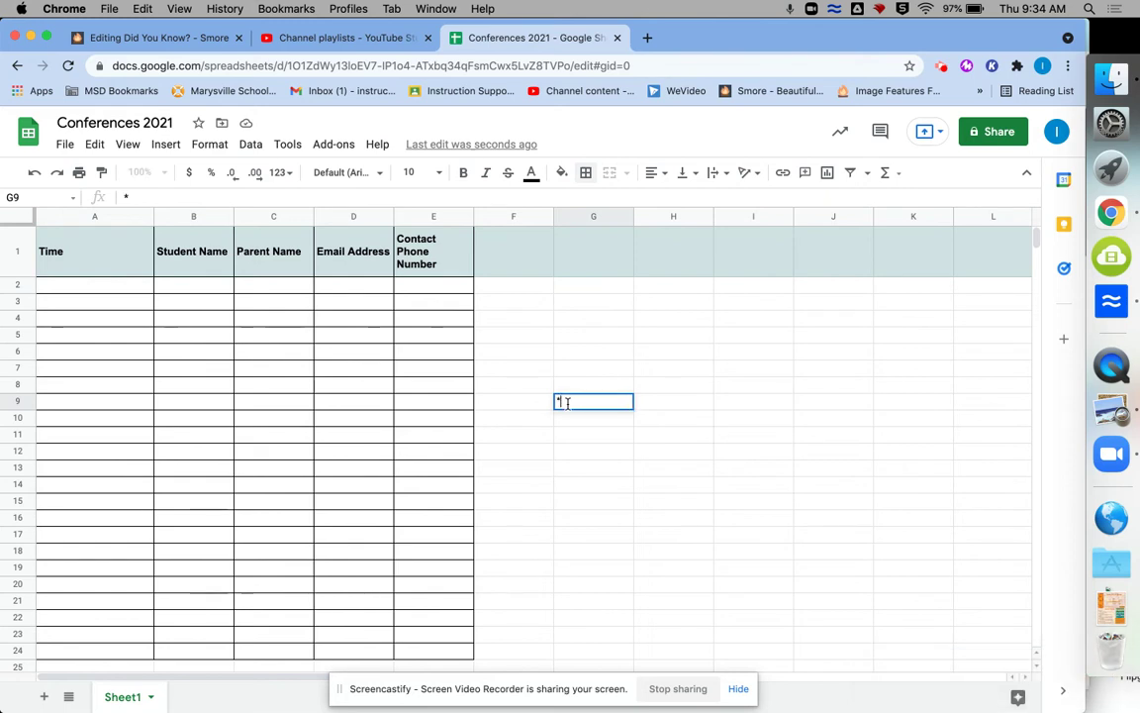
text(Please pl)
text(ck an)
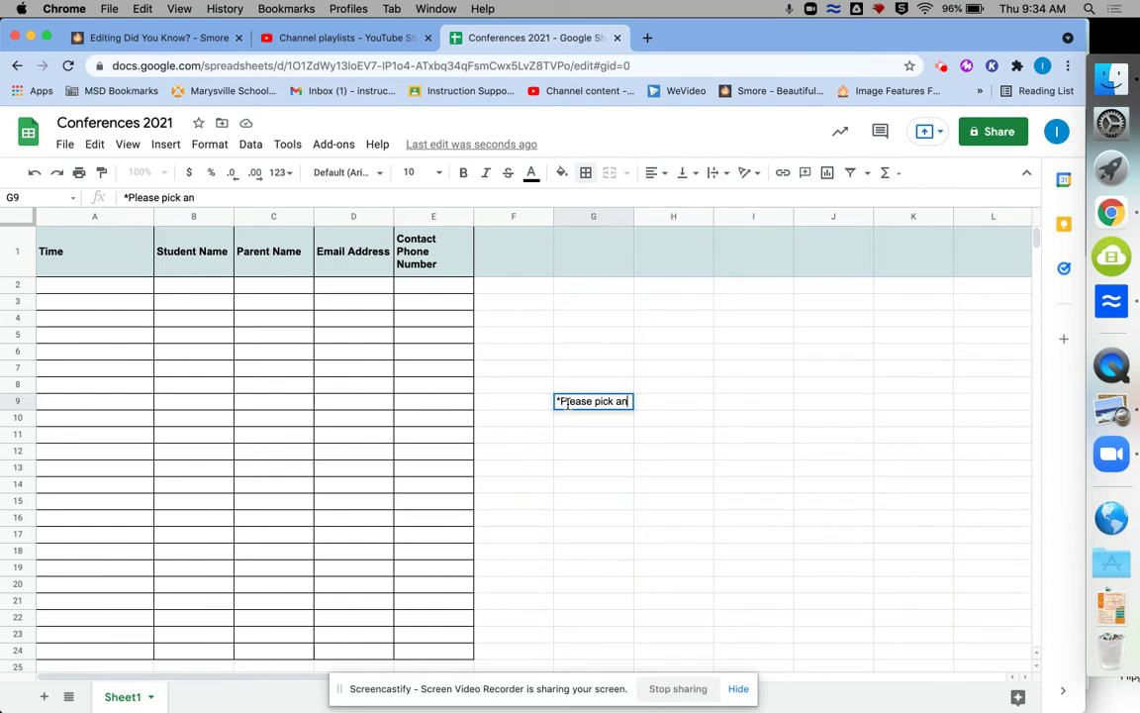
key(BackSpace)
text( time and fill)
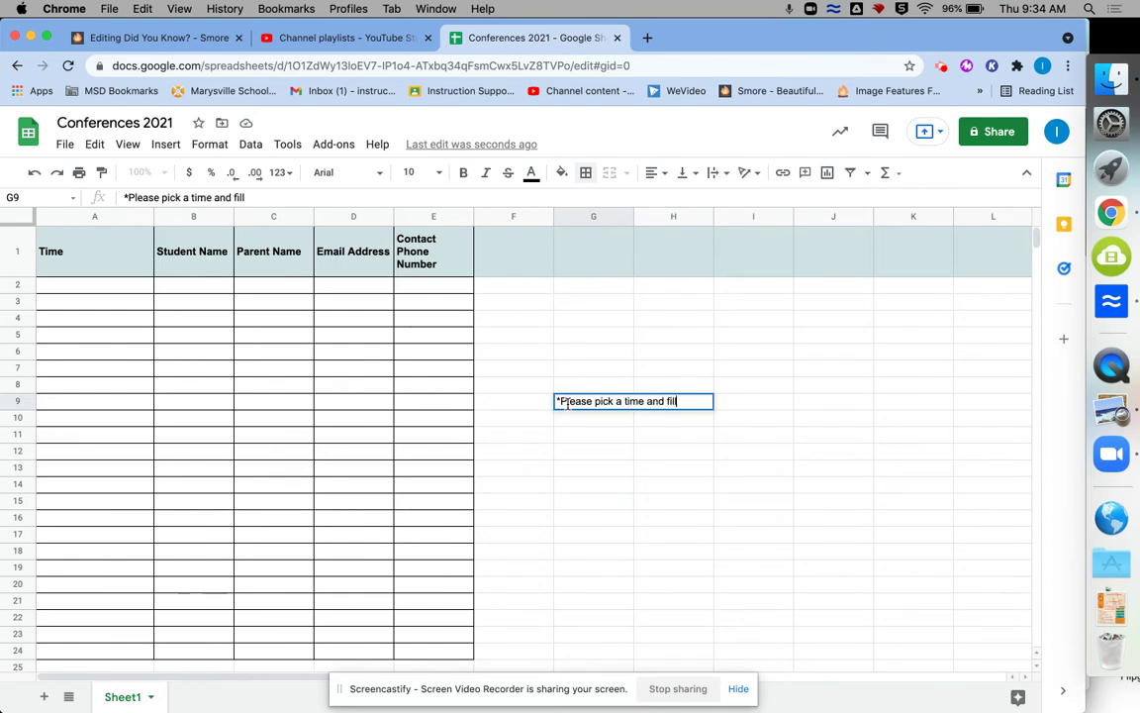
text( in the nec)
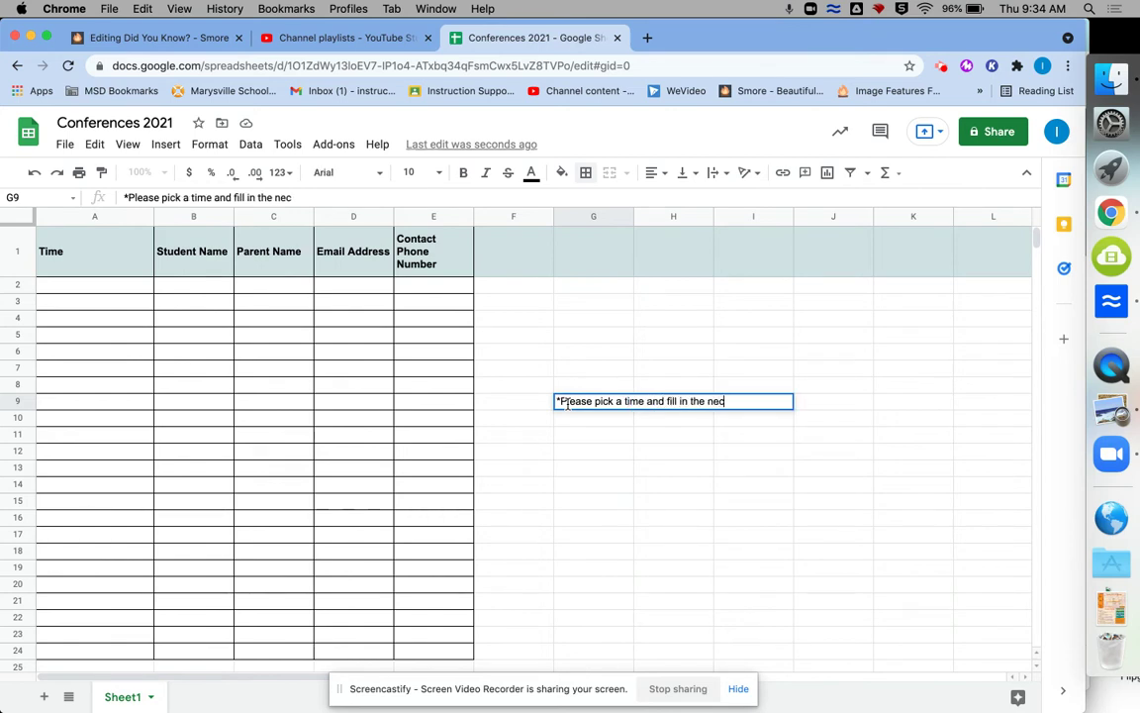
text(essary information)
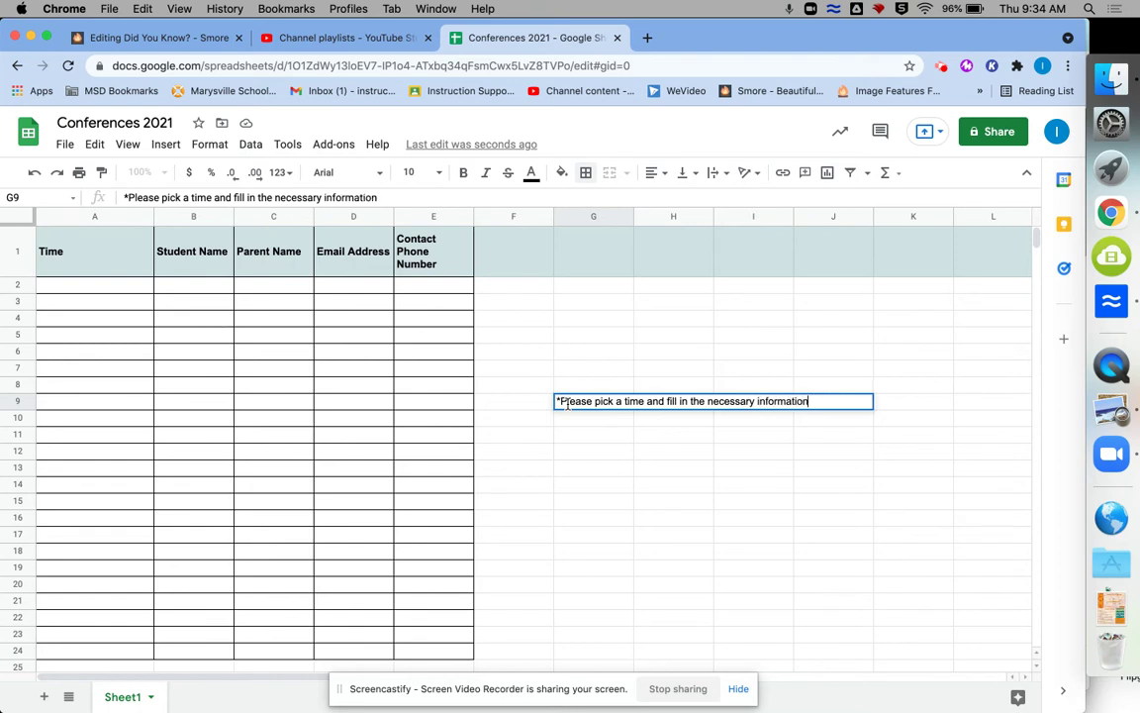
key(Return)
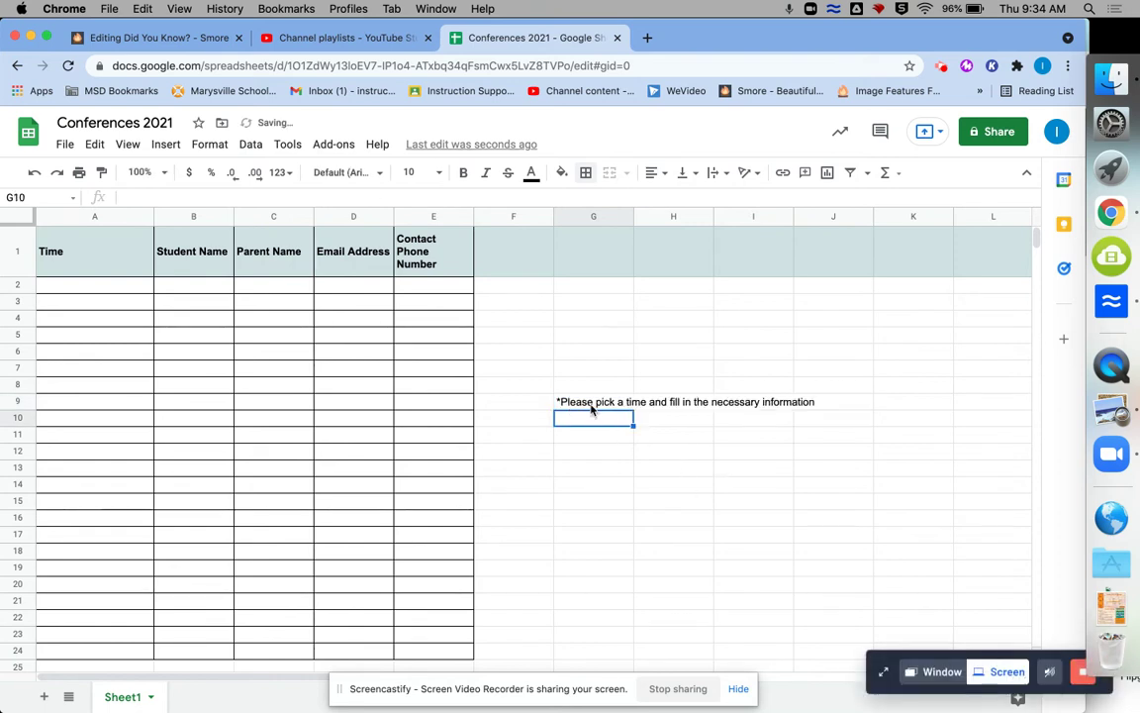
Step: Make the note in cell G9 bold with red text
click(592, 404)
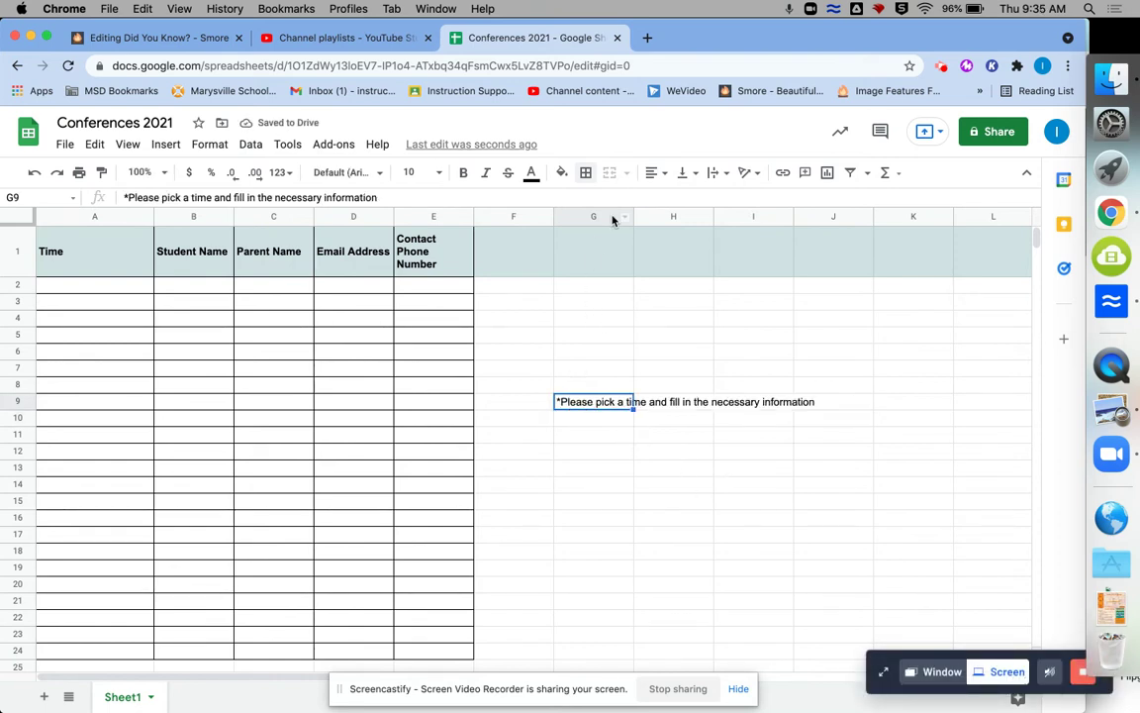
click(463, 173)
click(529, 172)
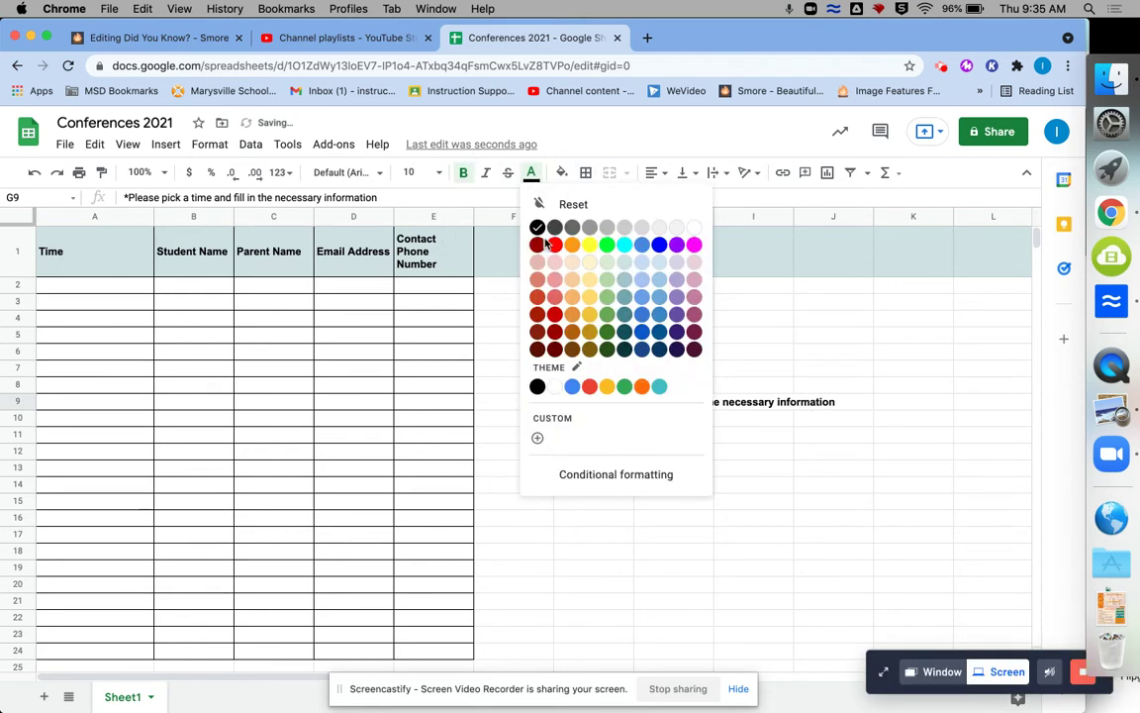
click(502, 224)
click(676, 435)
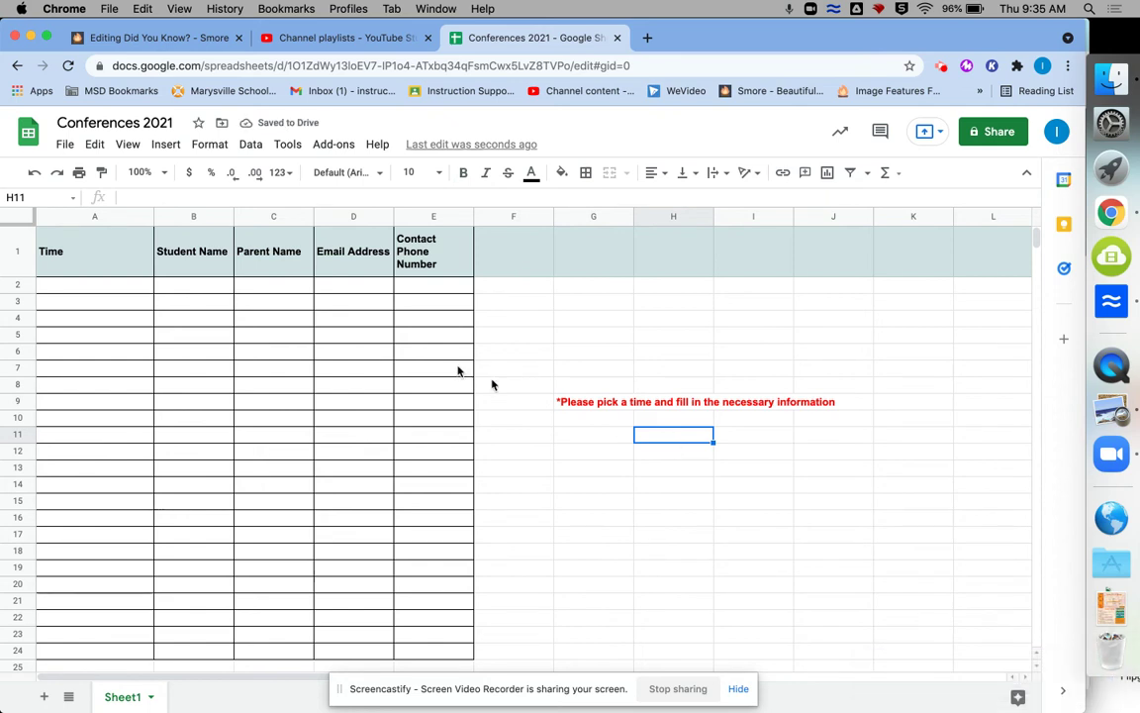
Step: Share the spreadsheet by link, changing the link access from Restricted through Marysville School District to Anyone with the link
click(986, 134)
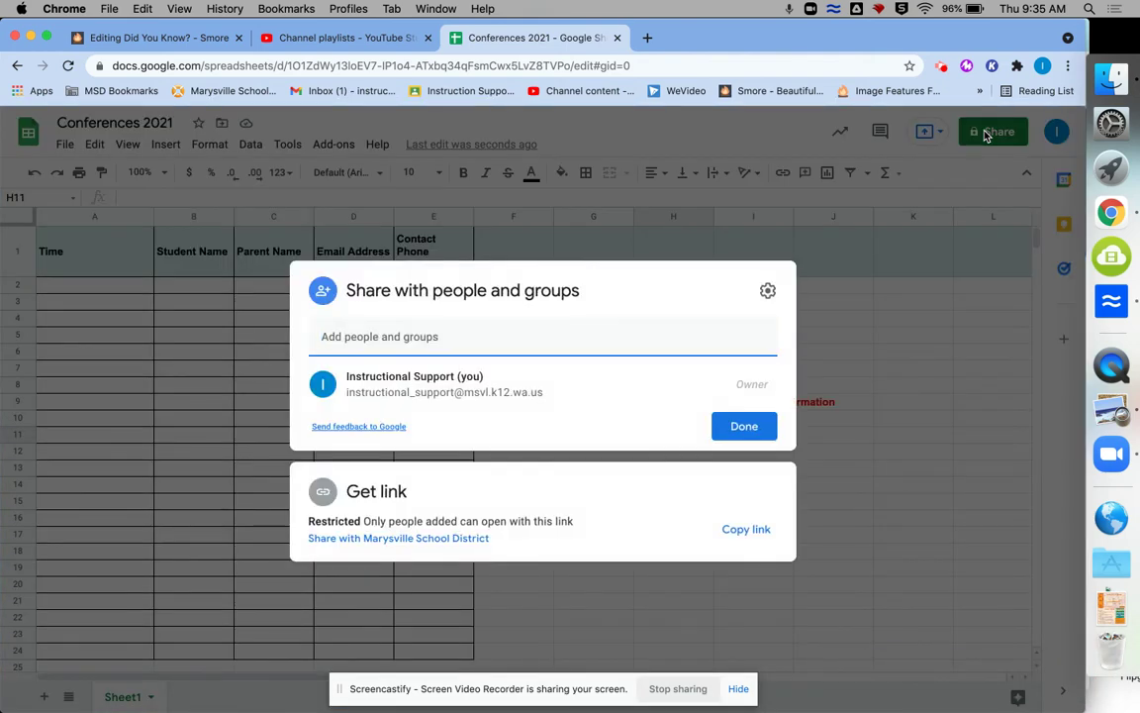
click(986, 134)
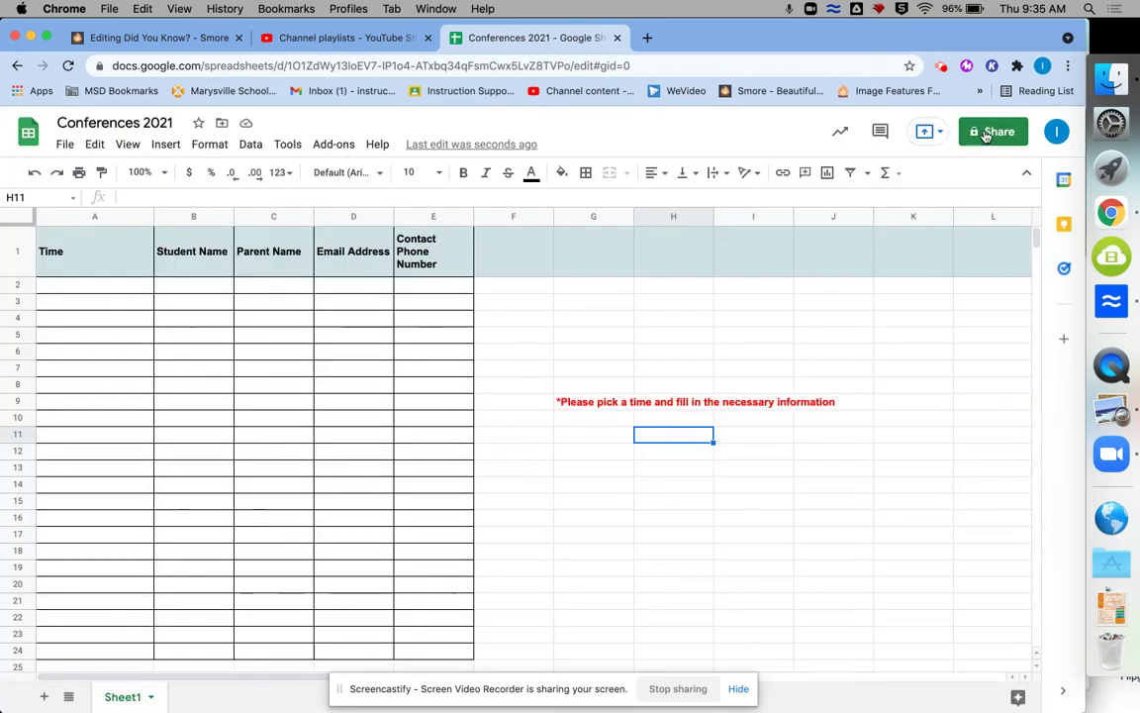
click(986, 134)
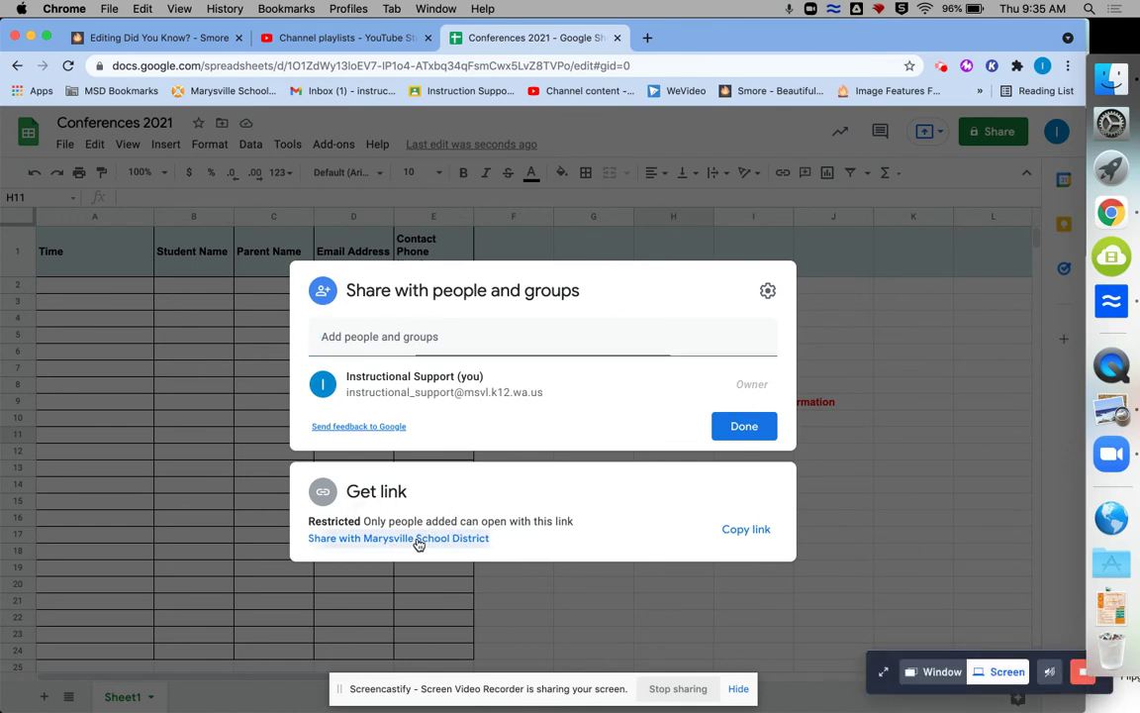
click(418, 539)
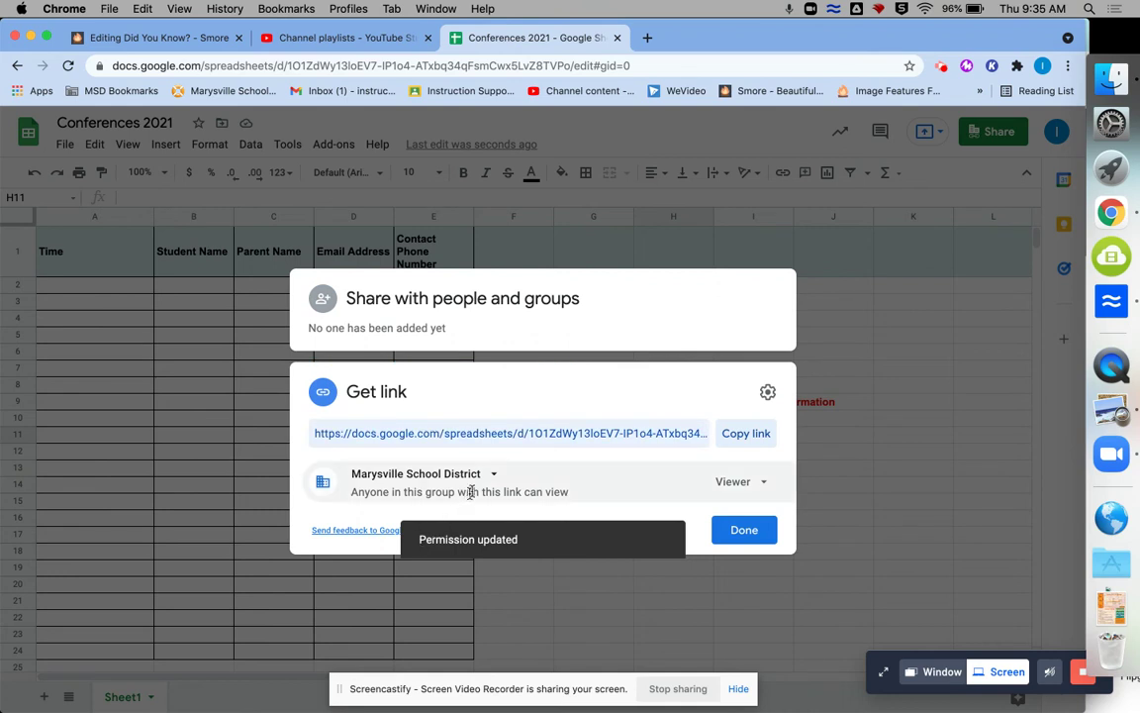
click(492, 475)
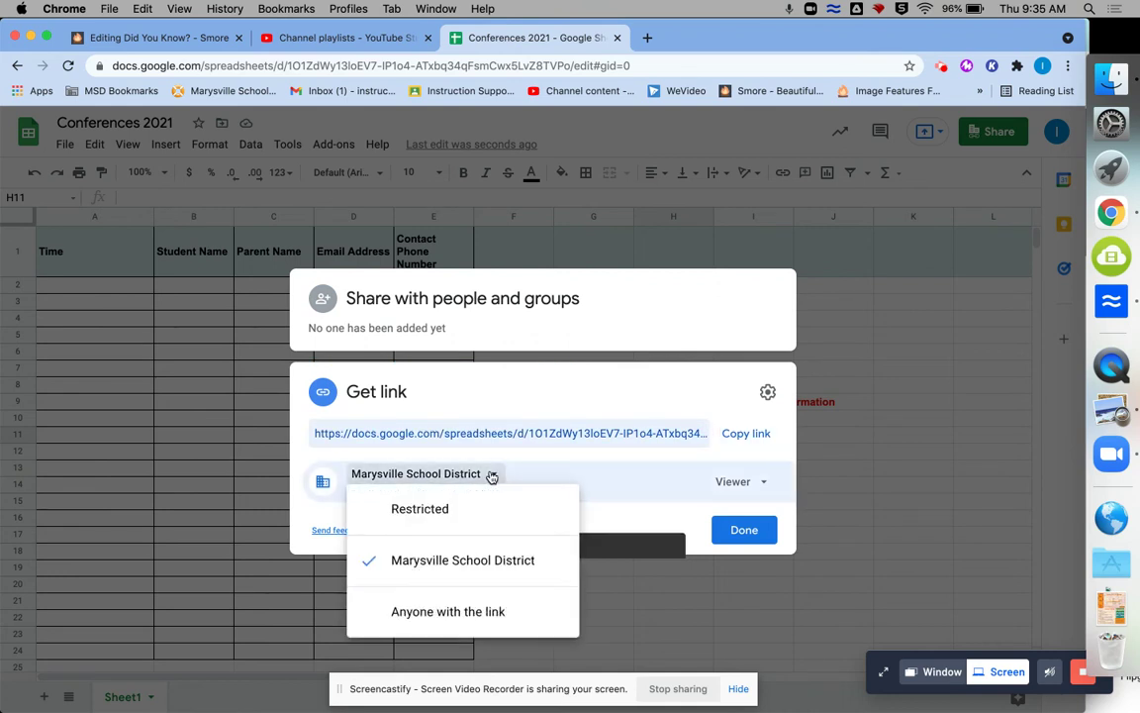
click(458, 611)
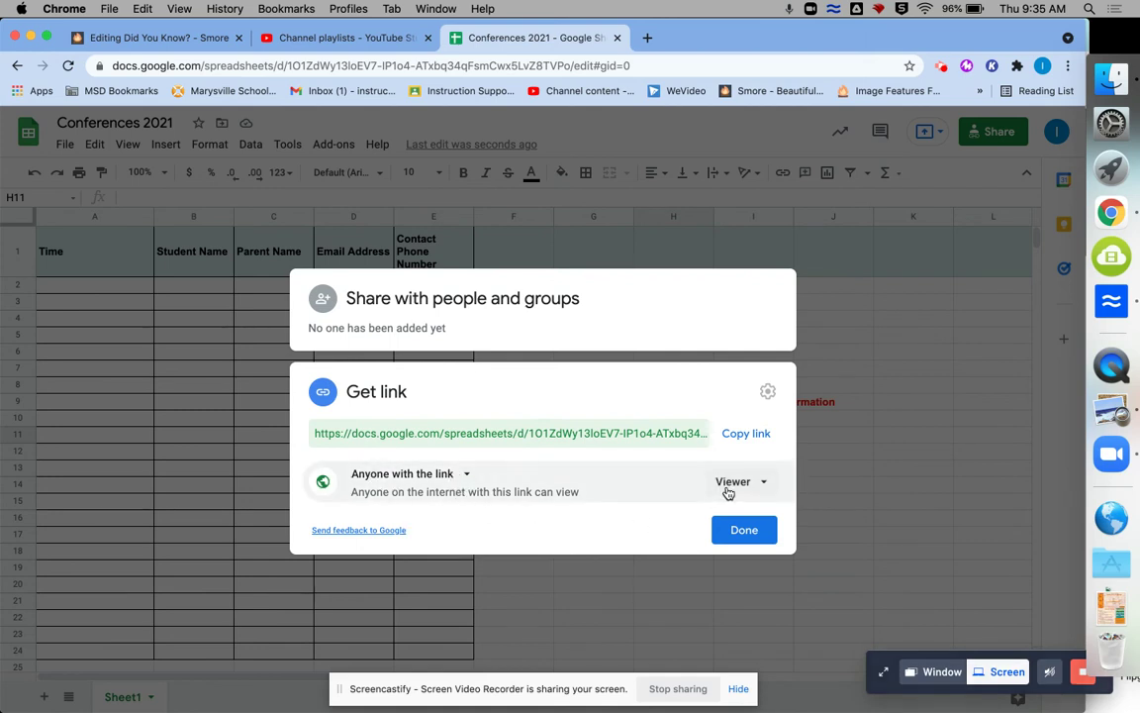
Step: Give anyone with the link the Editor role and finish the sharing settings
click(729, 493)
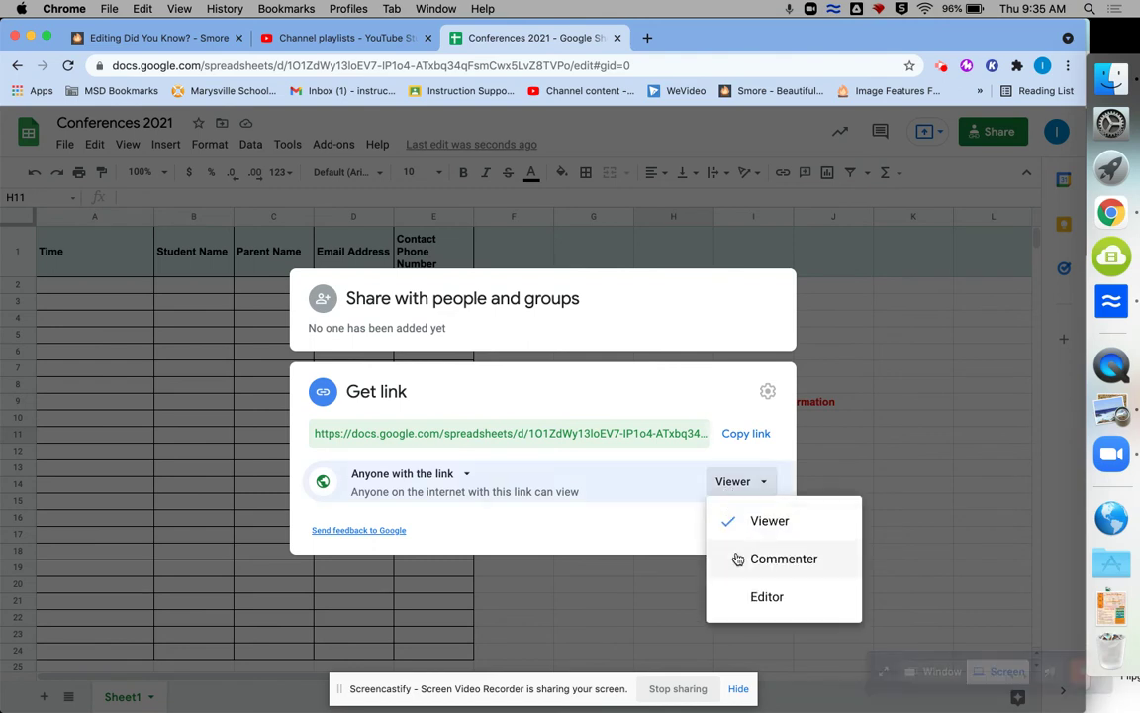
click(739, 595)
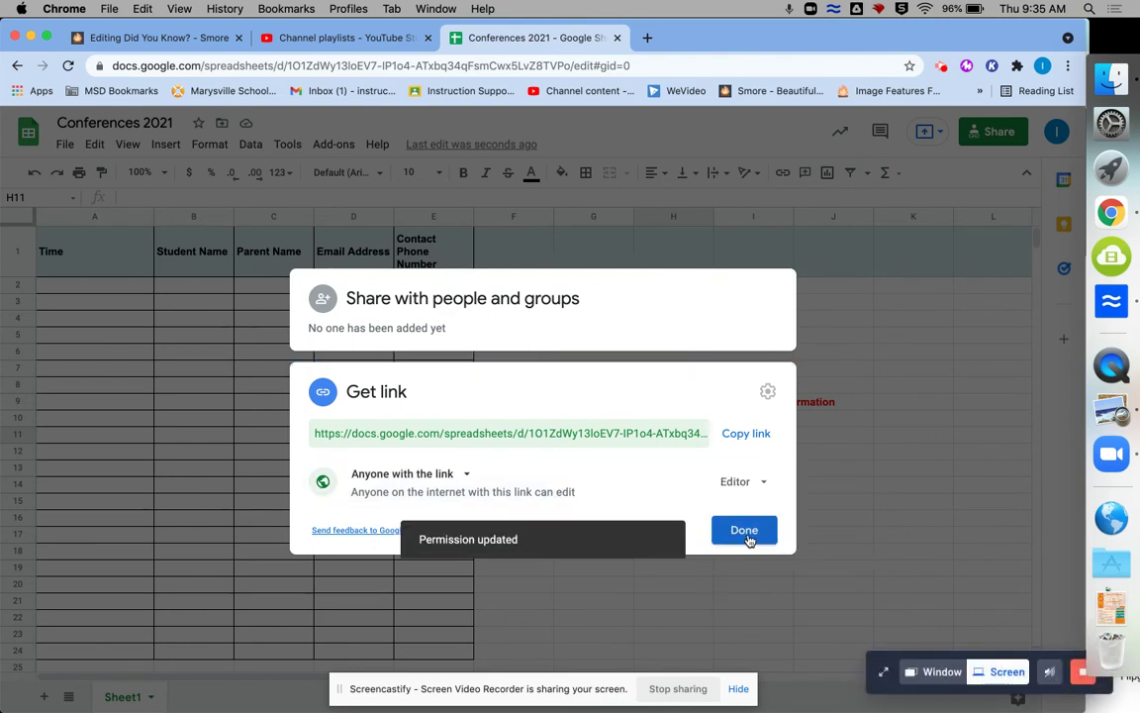
click(744, 532)
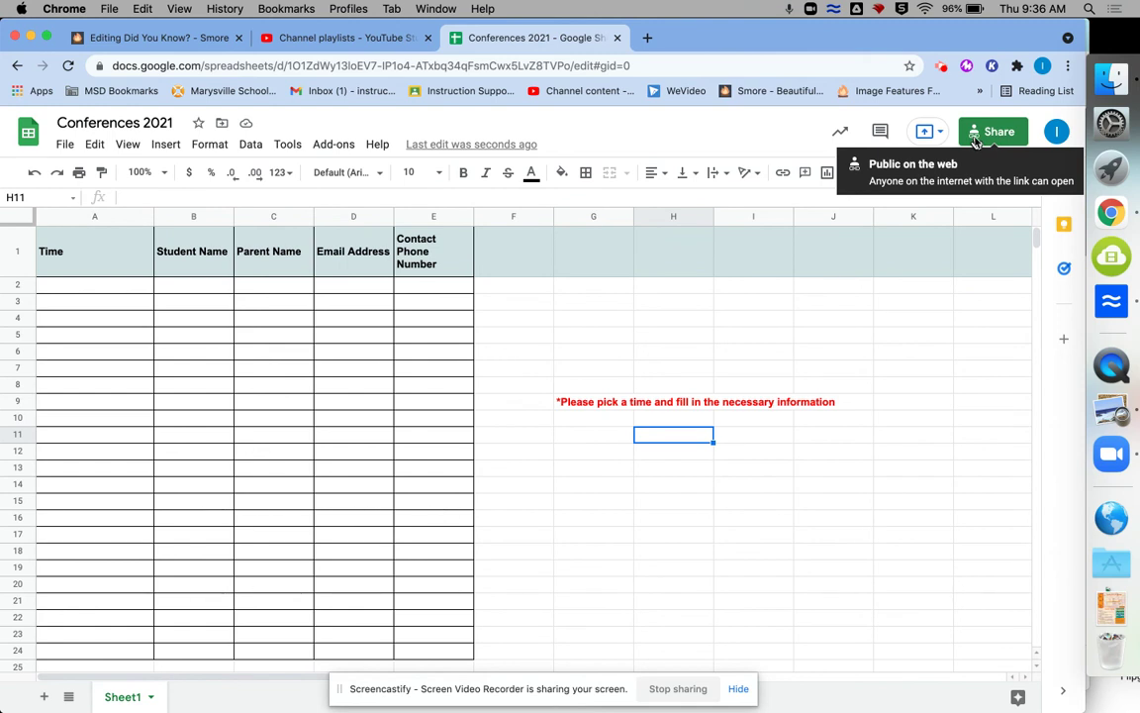
Step: Copy the spreadsheet's share link from the sharing settings and close them
click(976, 138)
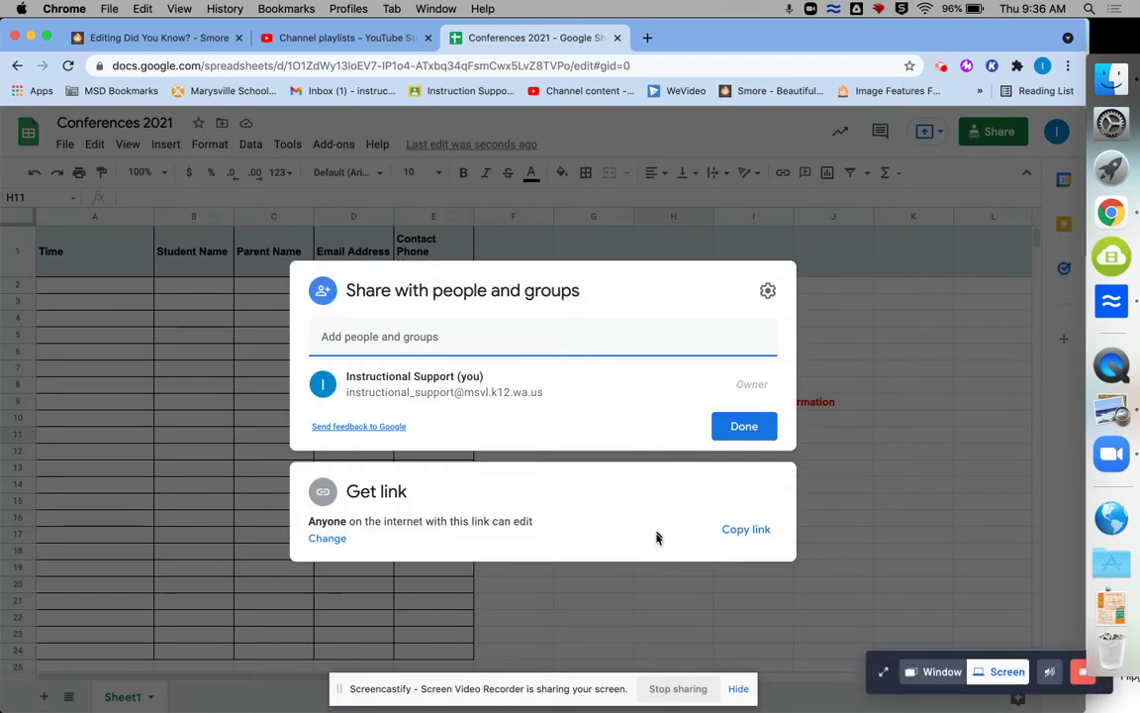
click(744, 529)
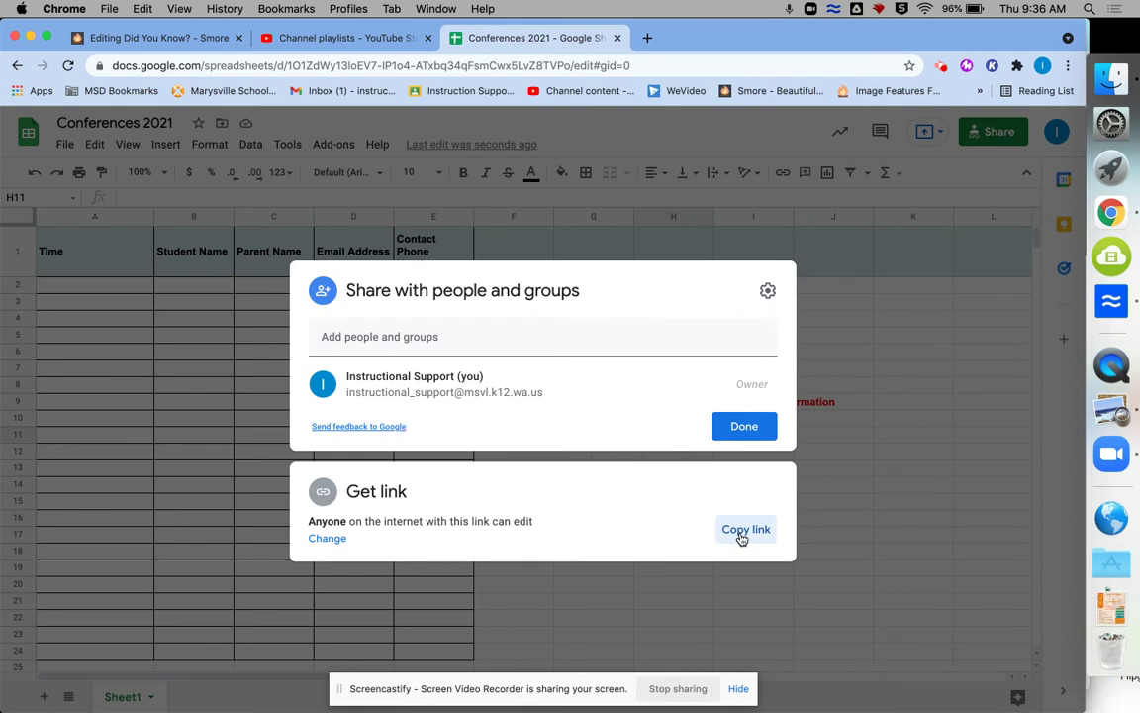
click(870, 519)
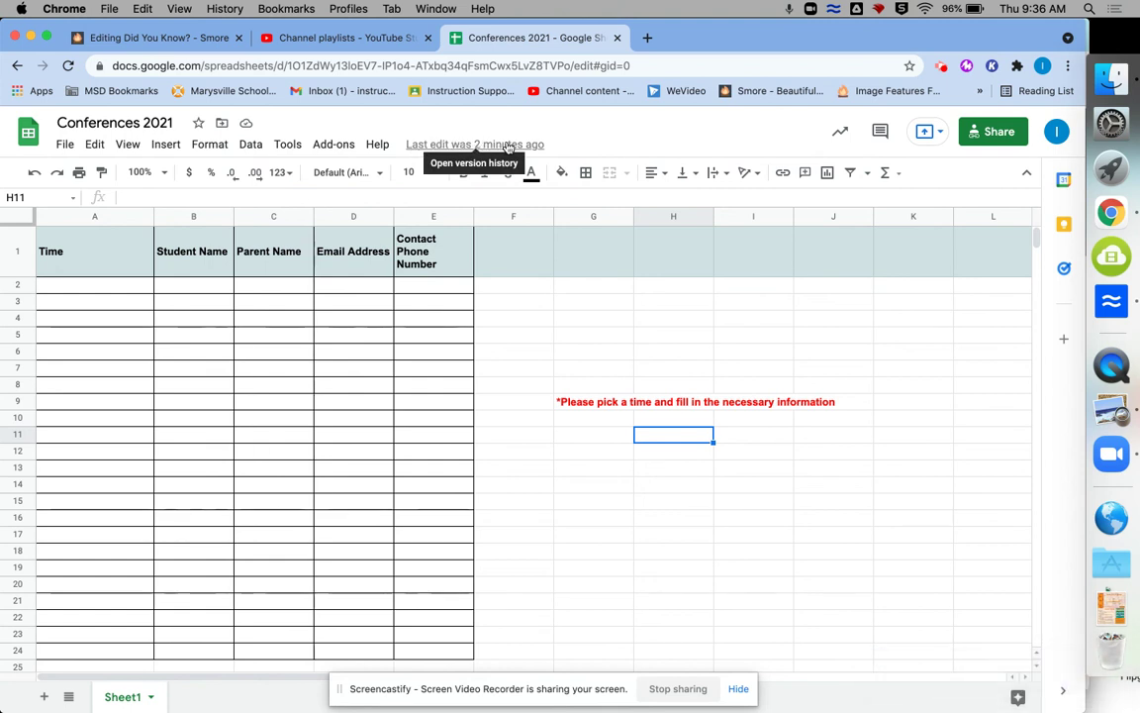
Step: View the October 21, 9:31 AM version in the version history and return to the current sheet without restoring it
click(507, 146)
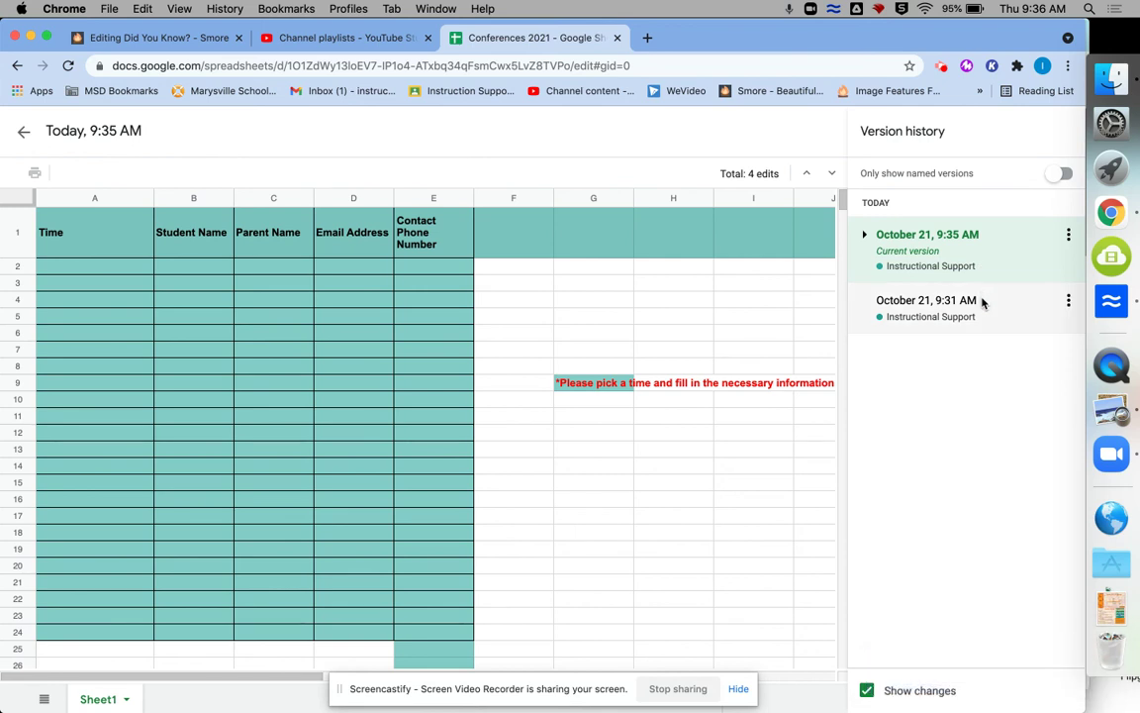
click(981, 298)
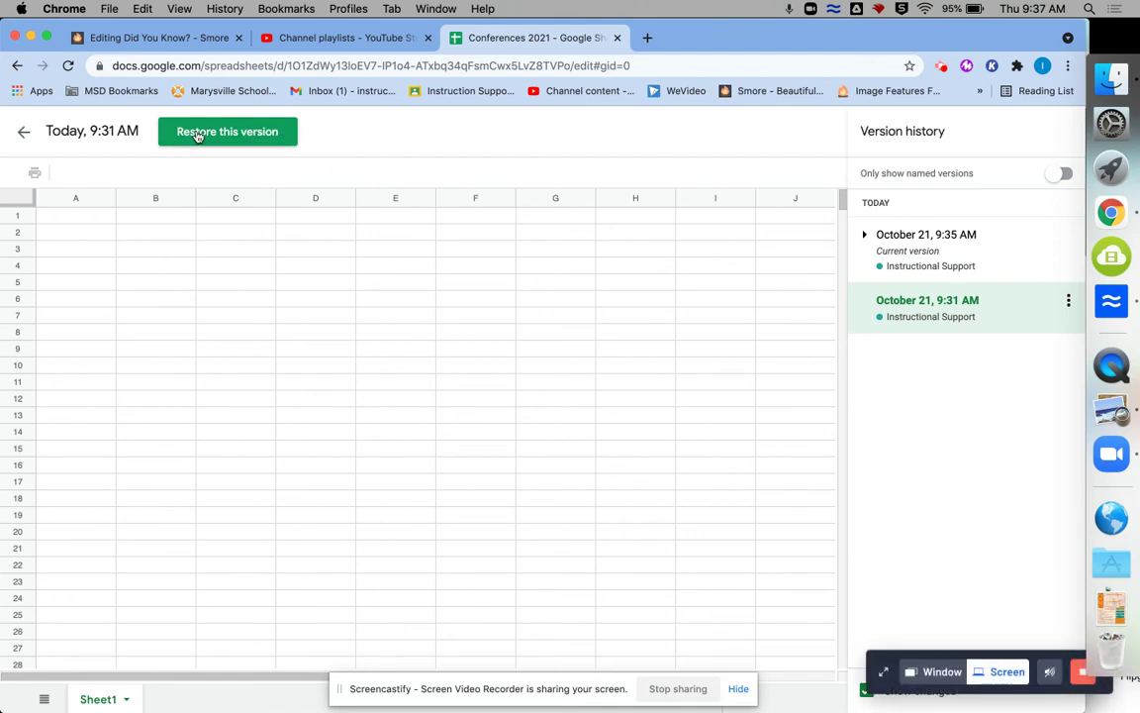
click(21, 137)
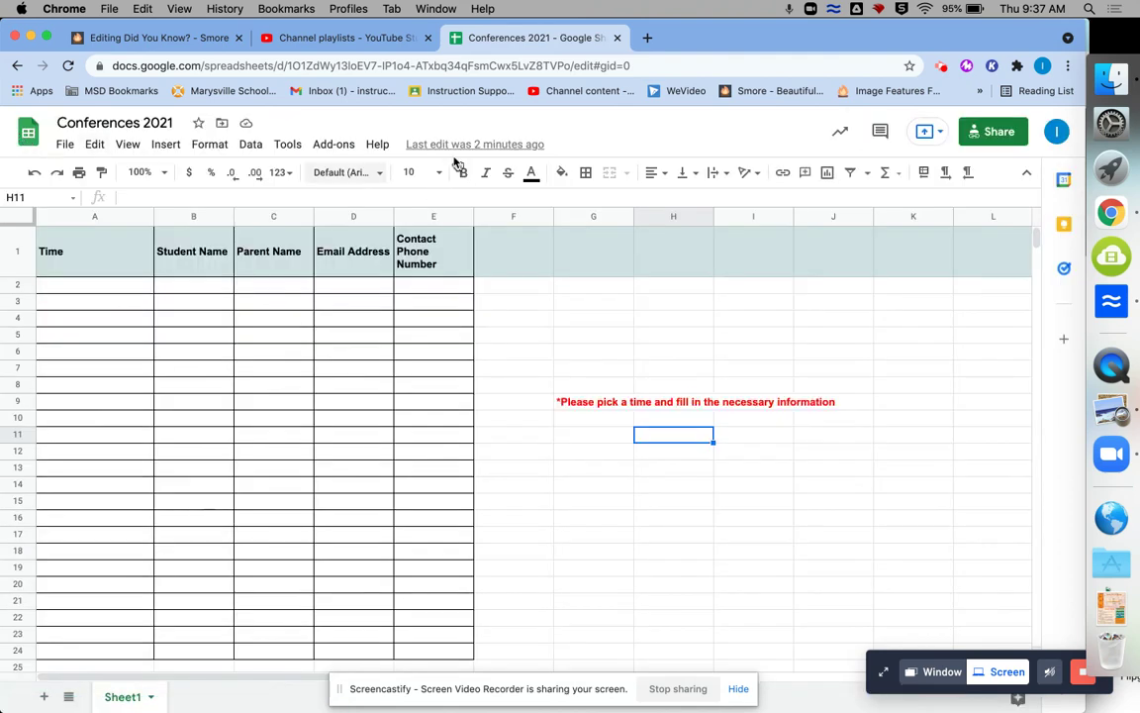